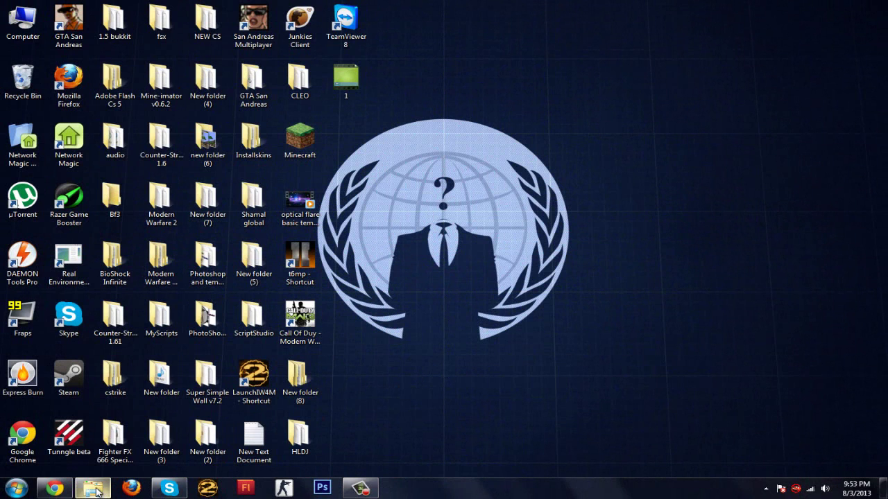
left_click(97, 491)
left_click(97, 491)
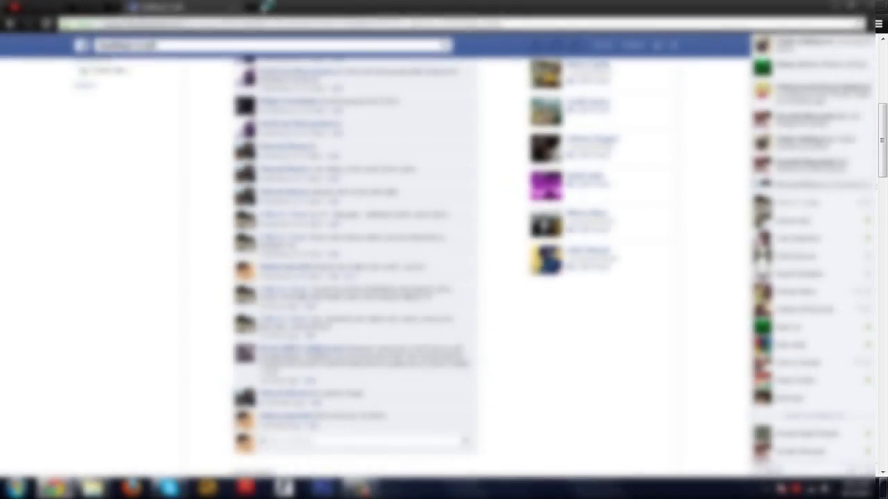
key("ctrl+t")
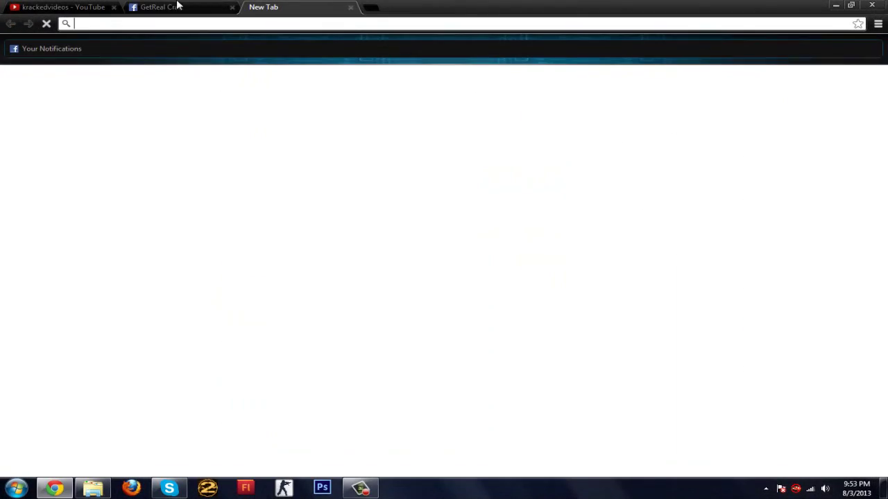
type("amxx")
key("BackSpace")
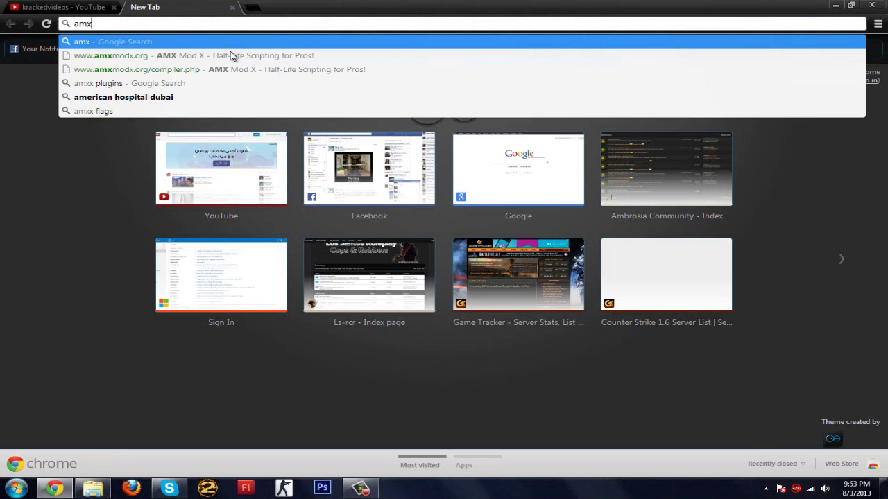
key("BackSpace")
key("Down")
key("Down")
key("Return")
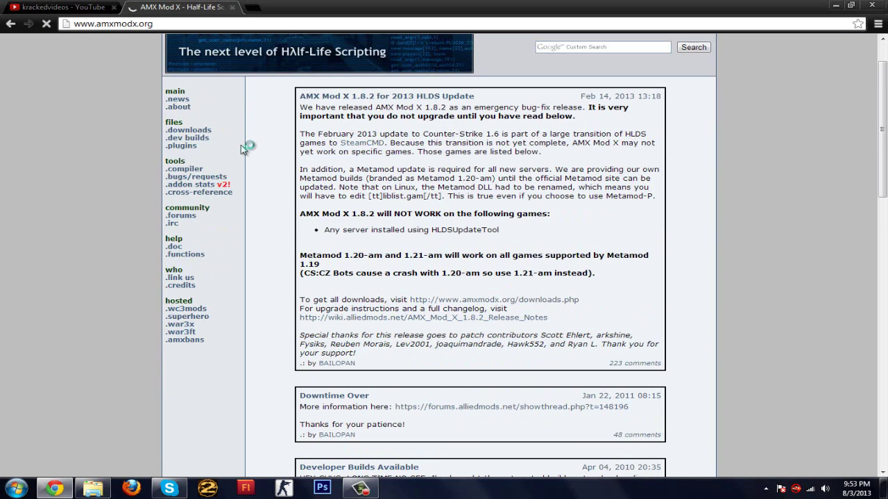
left_click(190, 130)
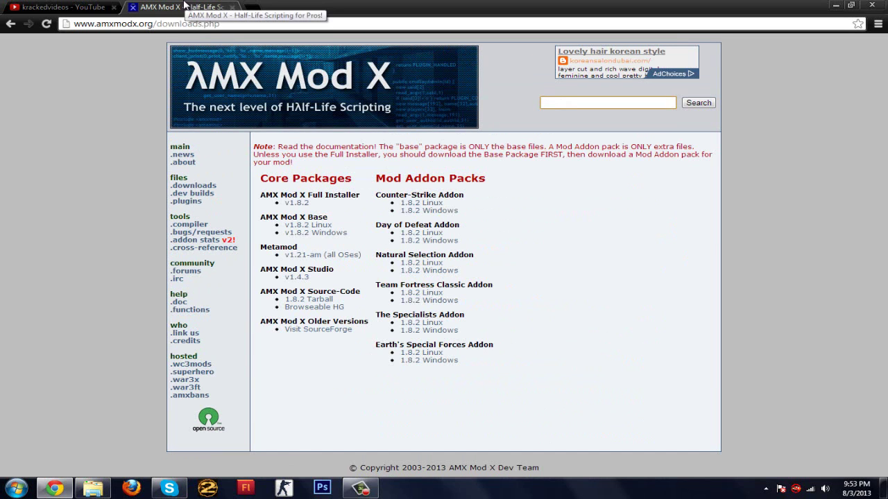
Close the AMX Mod X page and open the Counter-Strike 1.61 folder on the Expansion Drive (F:).
middle_click(184, 5)
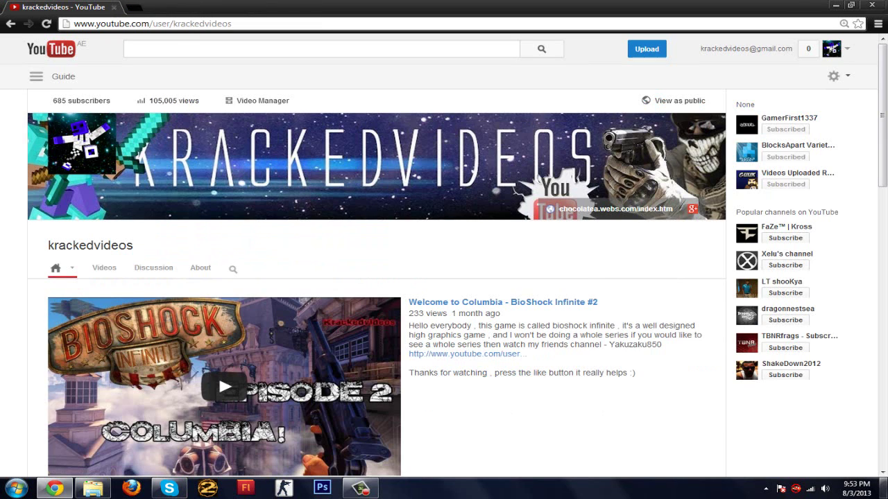
key("super+d")
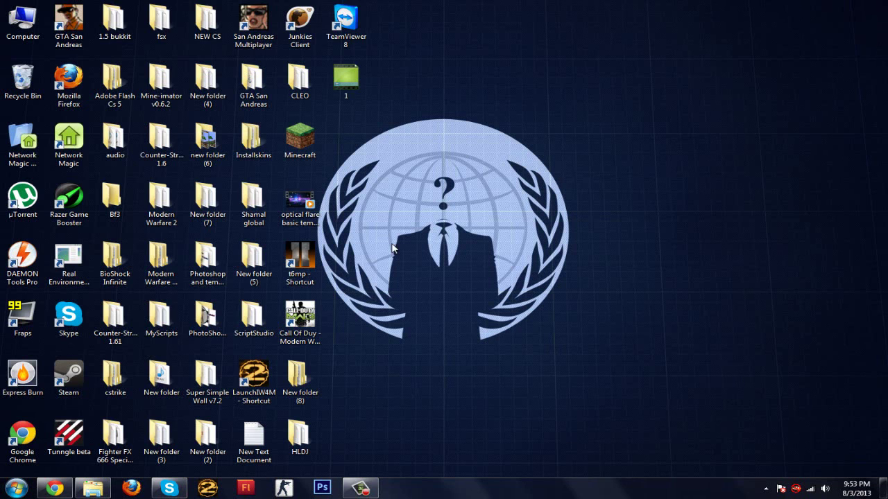
left_click(84, 494)
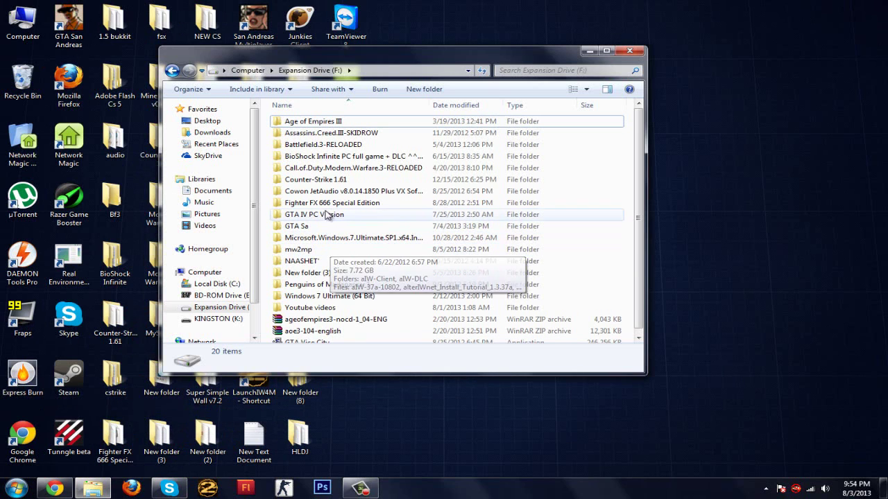
double_click(336, 180)
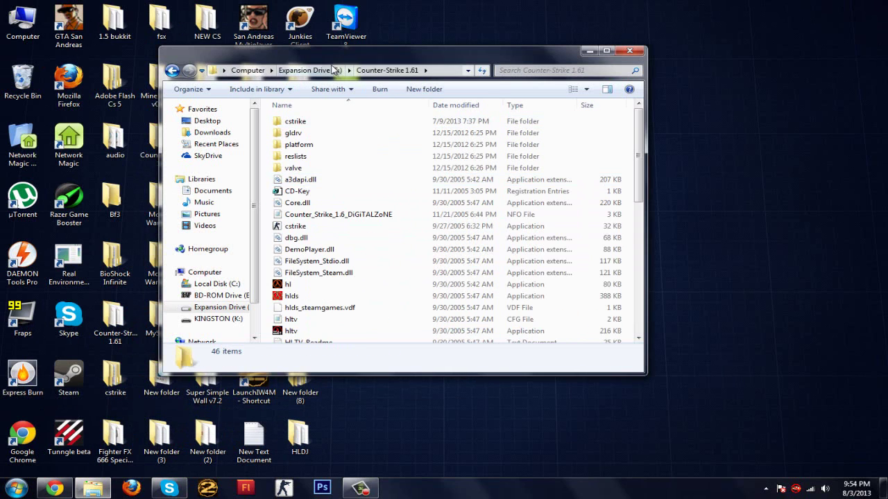
left_click_drag(349, 51, 489, 29)
Look inside the cstrike folder, then return to the Counter-Strike 1.61 folder.
scroll(446, 180, "down", 4)
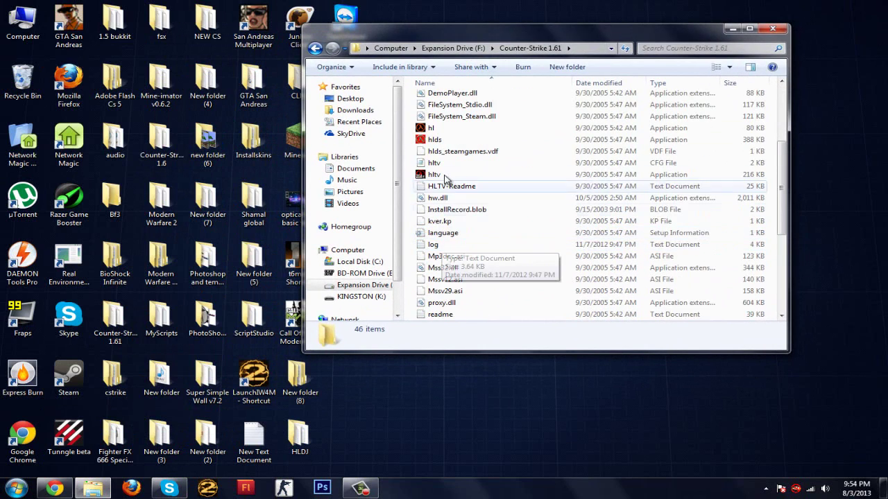
scroll(446, 159, "up", 3)
scroll(446, 158, "up", 1)
double_click(438, 99)
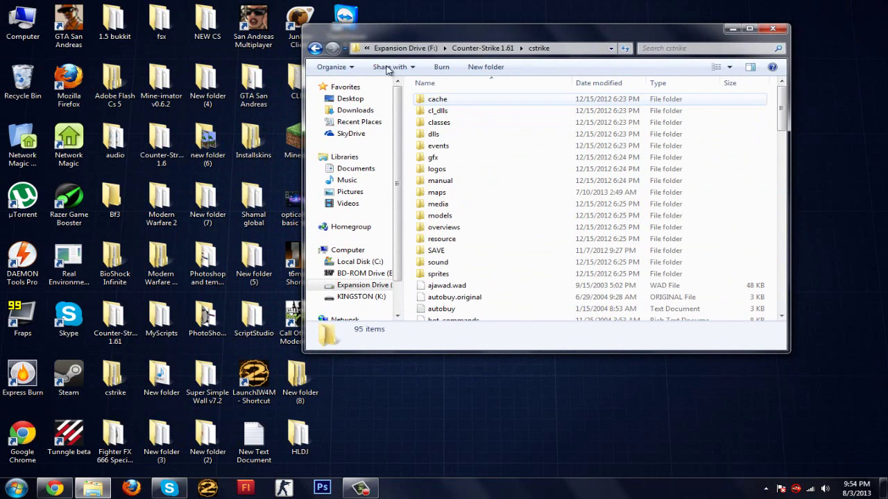
left_click(316, 48)
Launch the hlds application from the Counter-Strike 1.61 folder and move its Start Dedicated Server window over the folder window.
scroll(423, 239, "down", 1)
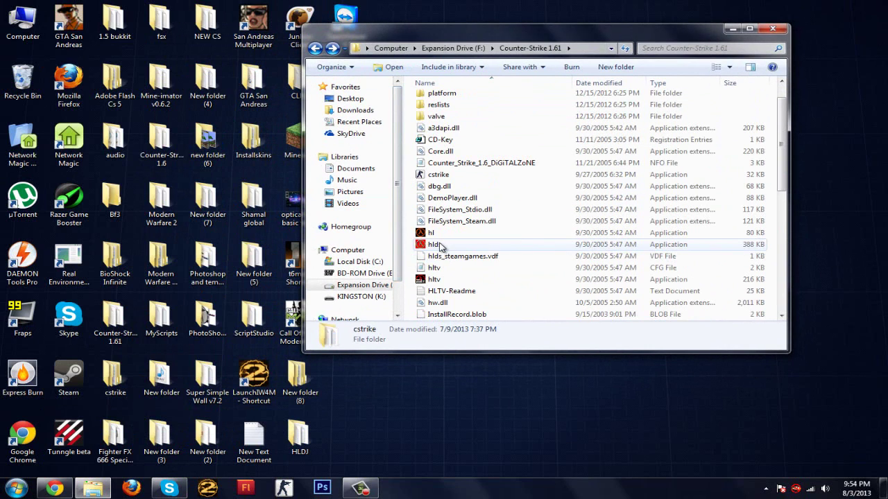
left_click(440, 245)
scroll(442, 248, "down", 2)
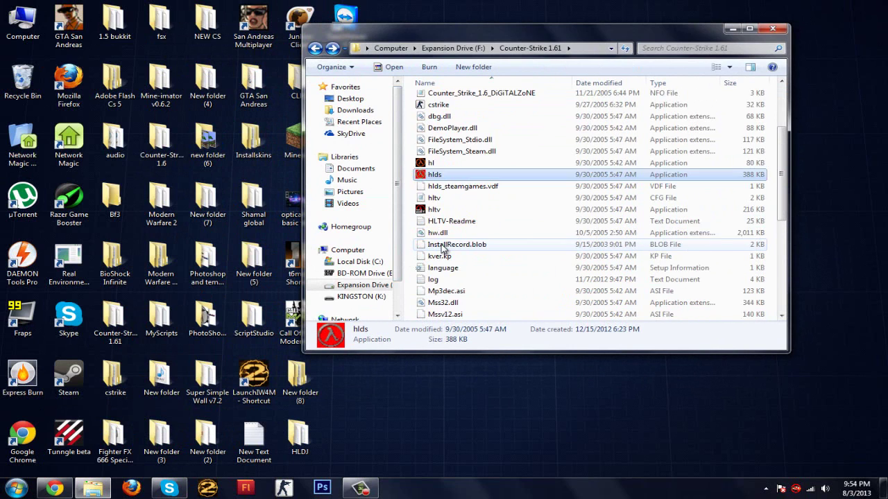
scroll(442, 248, "up", 2)
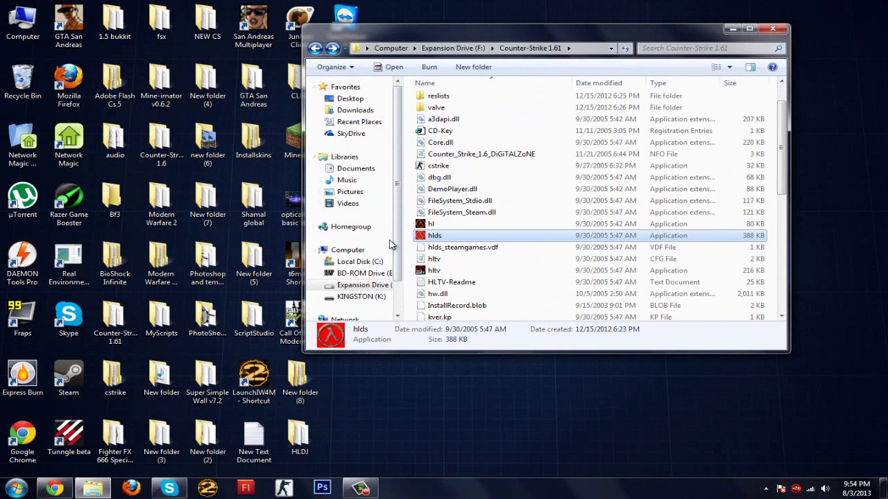
left_click_drag(341, 118, 431, 106)
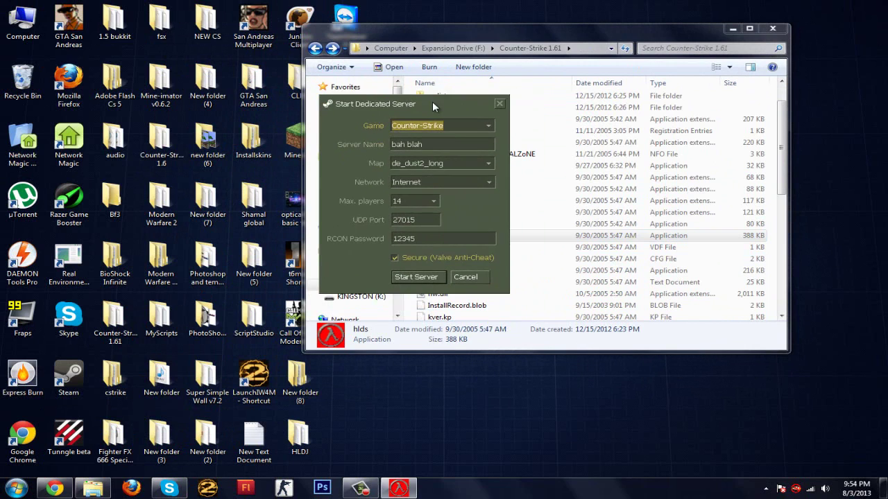
Keep Counter-Strike as the game and set the server name to "Test server blah blah torllarch.asincsdfsfsfs".
left_click(461, 125)
left_click(465, 122)
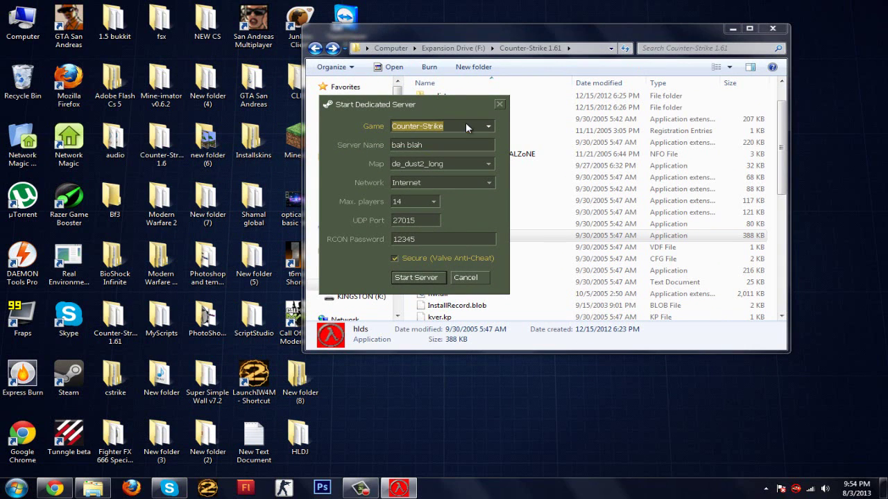
left_click(445, 128)
left_click(446, 143)
left_click(441, 144)
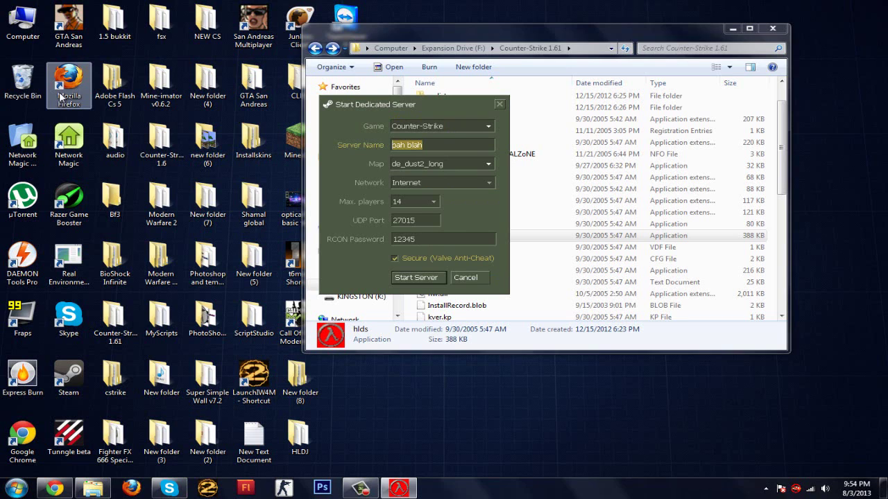
type("Test server blah blah torllarch.asincsdfsfsfs")
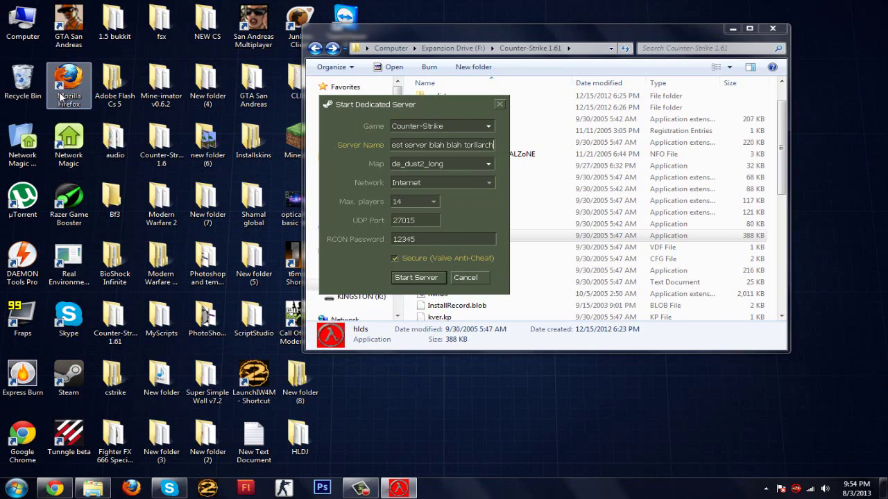
Choose de_inferno as the dedicated server's map.
left_click(456, 164)
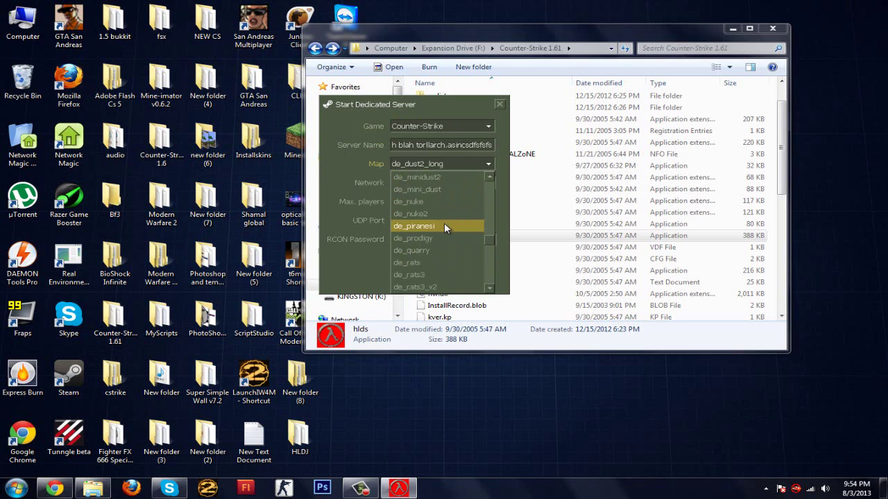
scroll(444, 223, "down", 5)
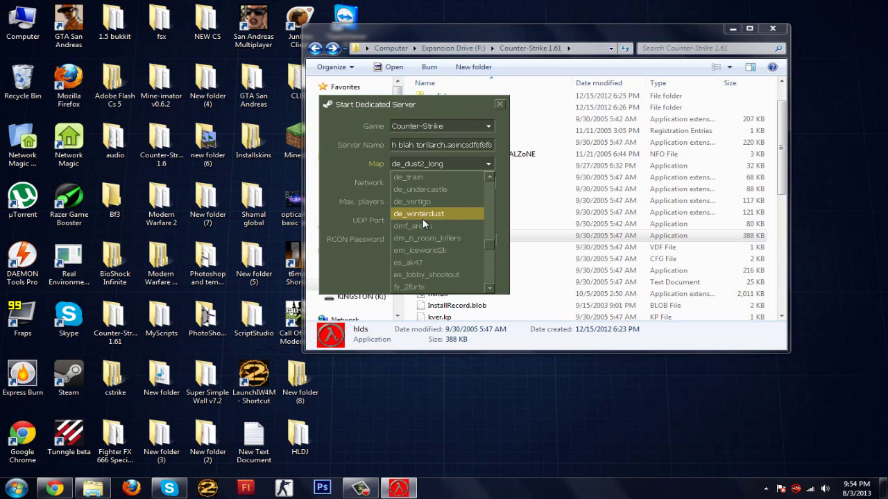
scroll(424, 219, "up", 5)
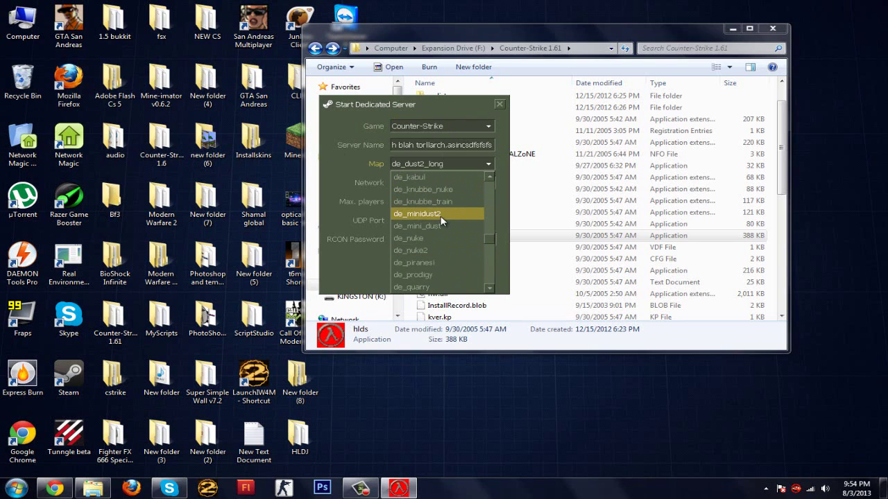
scroll(434, 232, "up", 5)
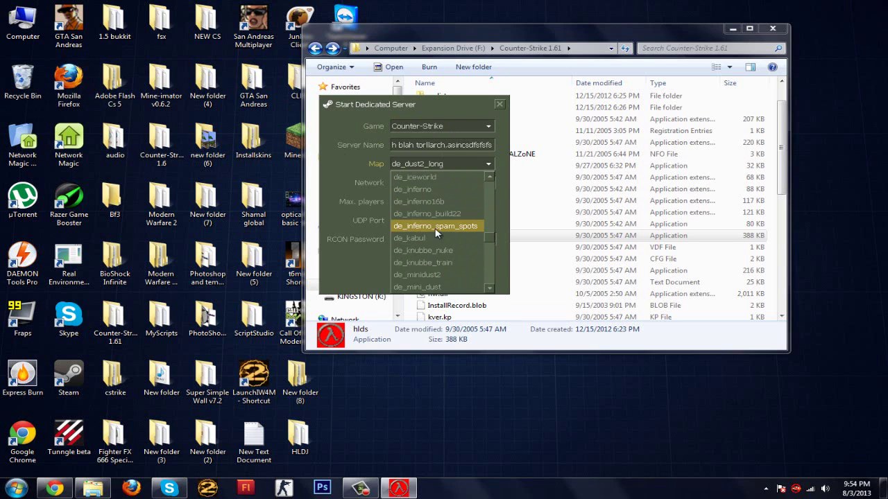
left_click(437, 191)
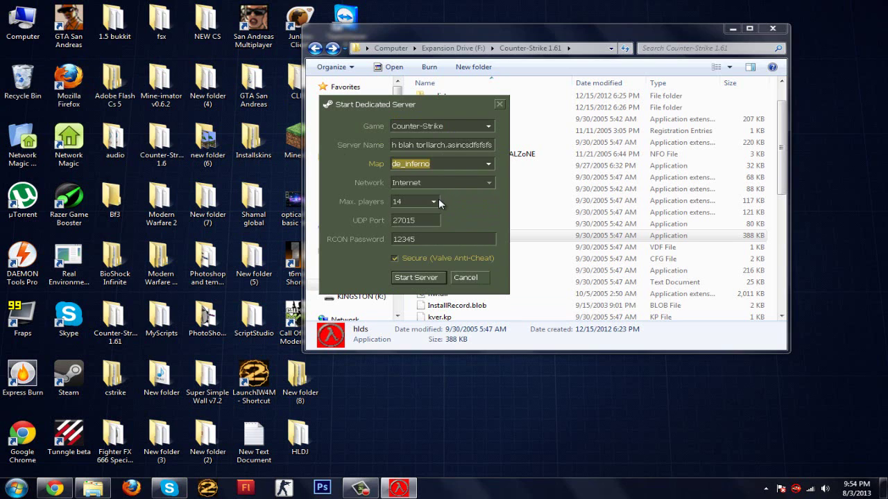
Set the dedicated server's network type to LAN.
left_click(491, 181)
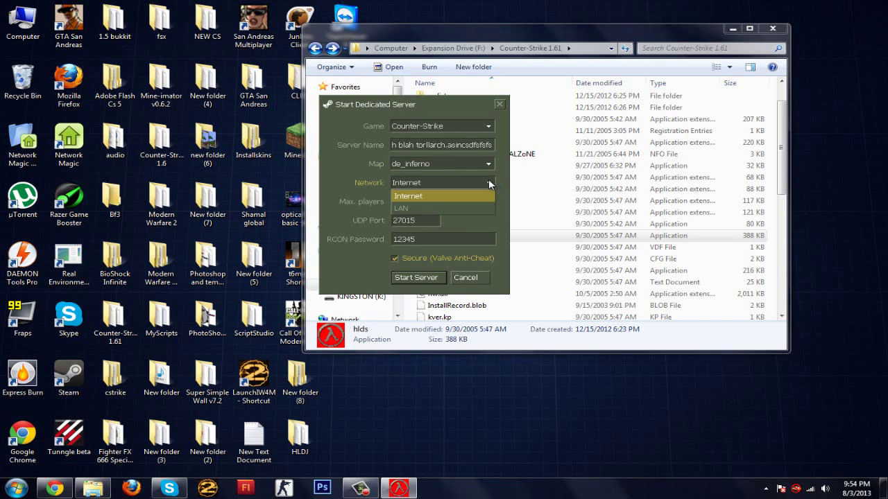
left_click(489, 179)
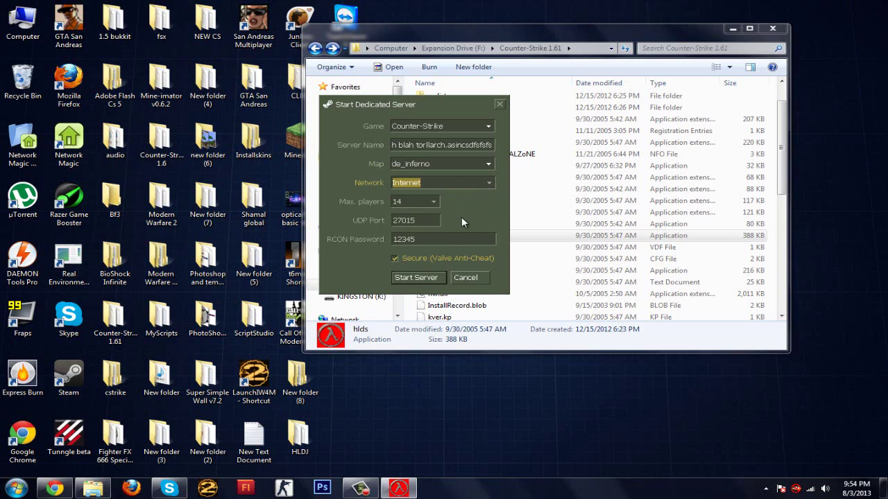
left_click(488, 184)
left_click(460, 182)
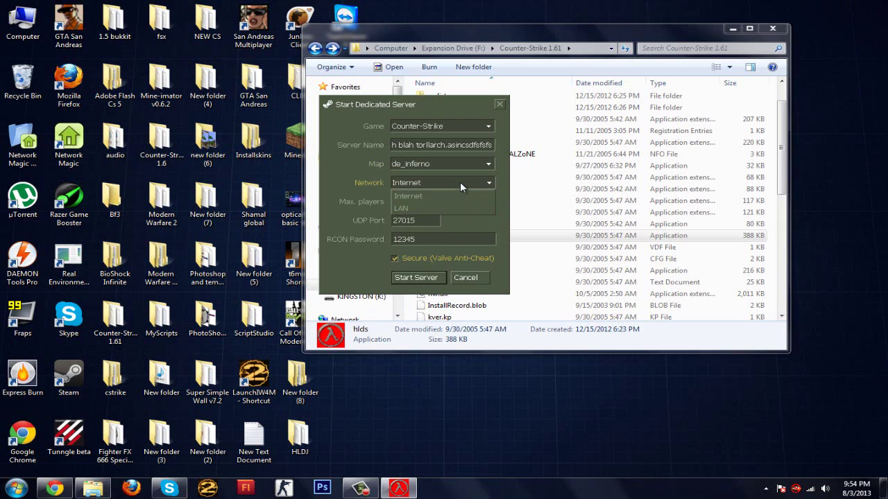
left_click(460, 182)
left_click(446, 207)
Find and start LogMeIn Hamachi, then close its window to return to the server settings.
left_click(16, 488)
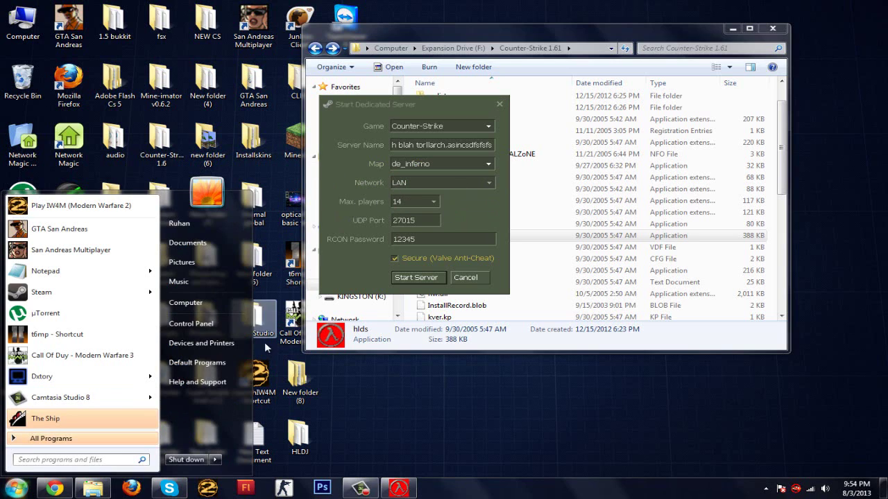
type("hamac")
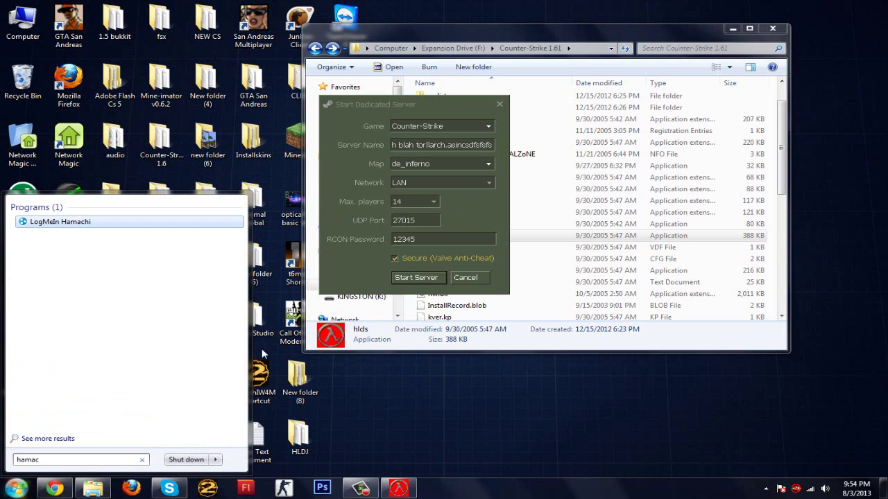
type("hi")
key("Return")
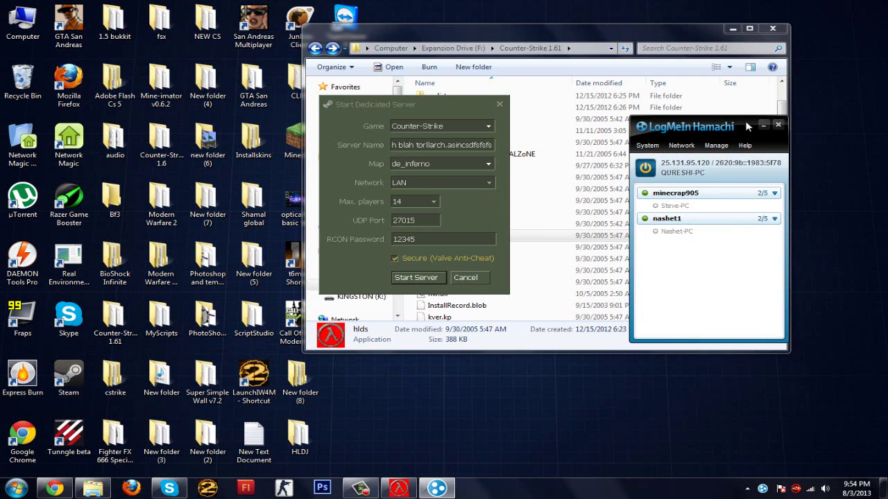
left_click_drag(748, 127, 711, 119)
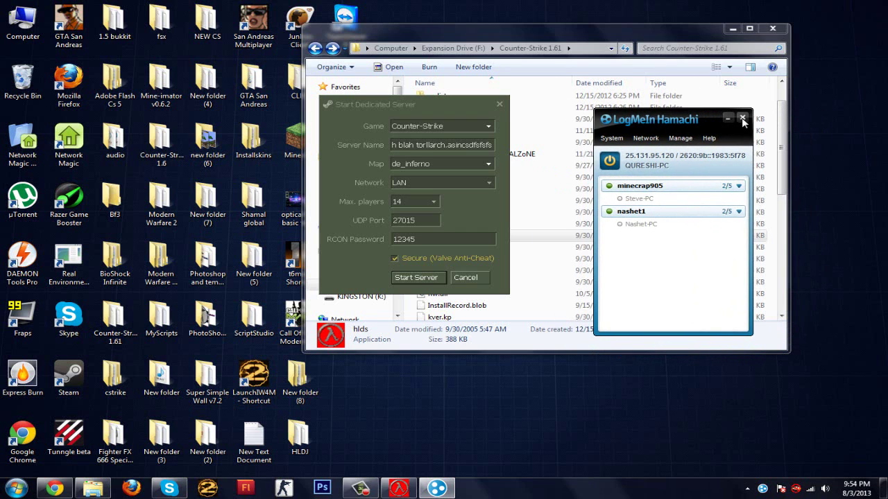
left_click(742, 119)
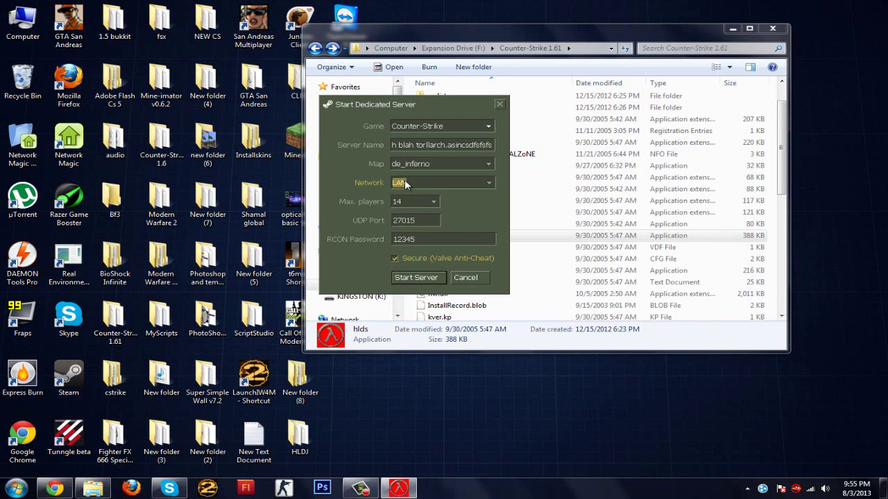
Review the maximum player choices and the UDP port of the dedicated server, leaving both as they are.
left_click(434, 201)
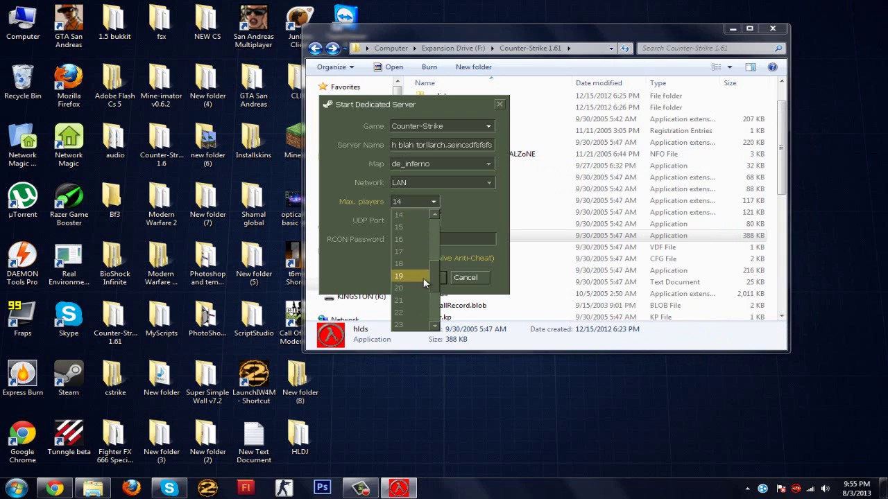
scroll(423, 277, "up", 5)
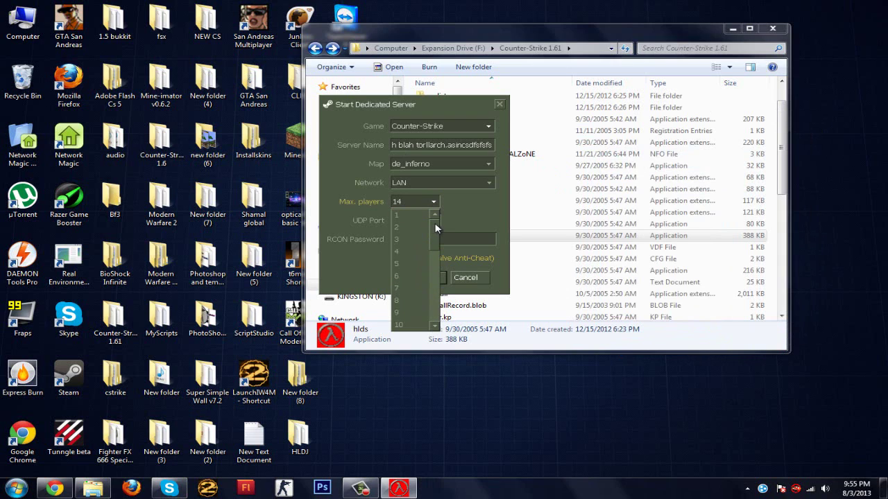
left_click(454, 204)
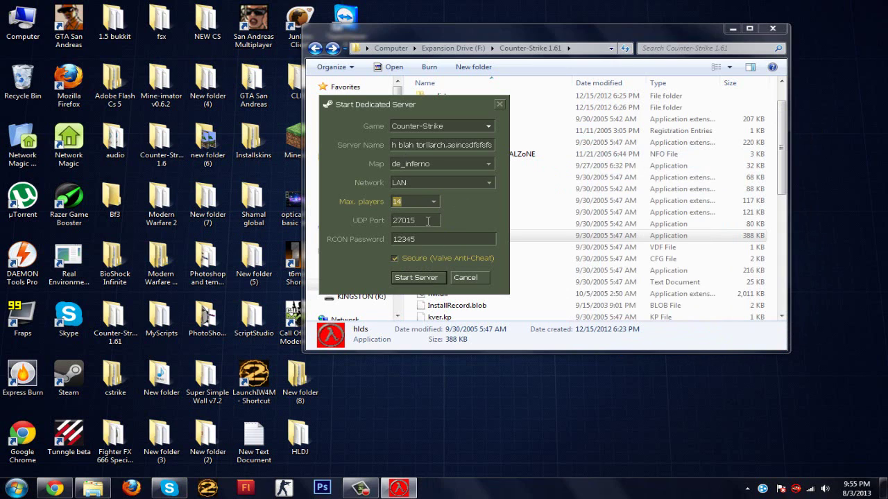
left_click_drag(424, 220, 314, 211)
left_click_drag(434, 220, 359, 210)
left_click(428, 221)
left_click_drag(428, 221, 853, 221)
left_click_drag(433, 220, 390, 221)
Leave the RCON password as it is and turn off Secure (Valve Anti-Cheat) for the dedicated server.
left_click_drag(435, 237, 392, 234)
left_click(445, 239)
left_click(449, 255)
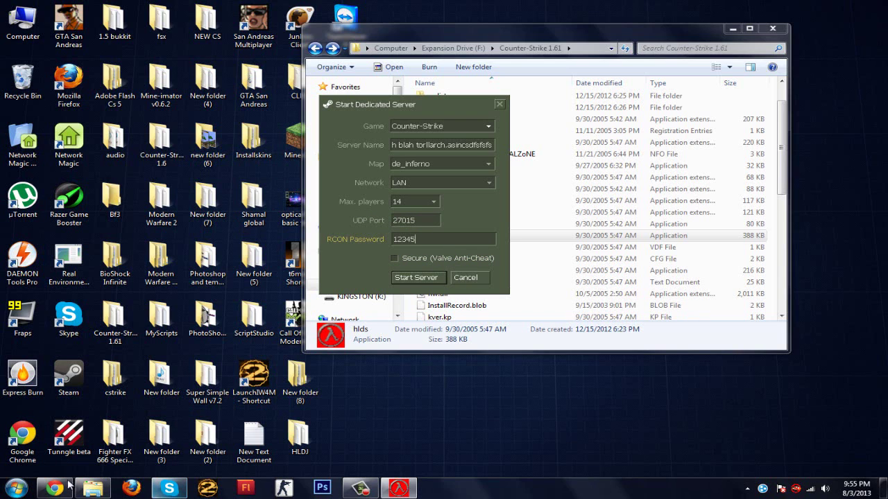
mouse_move(58, 491)
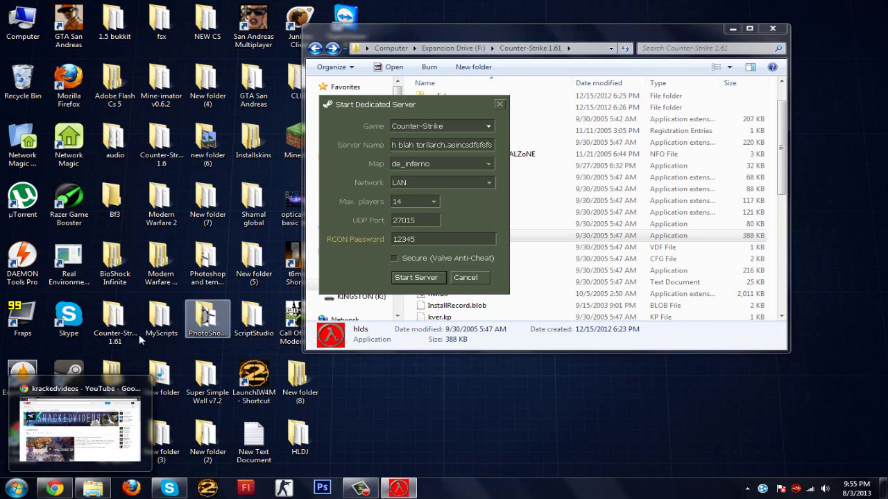
left_click(607, 144)
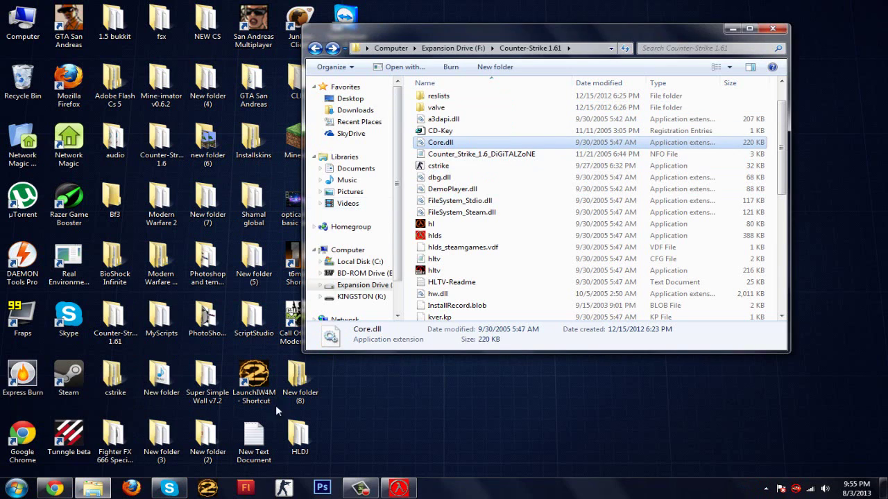
left_click(410, 492)
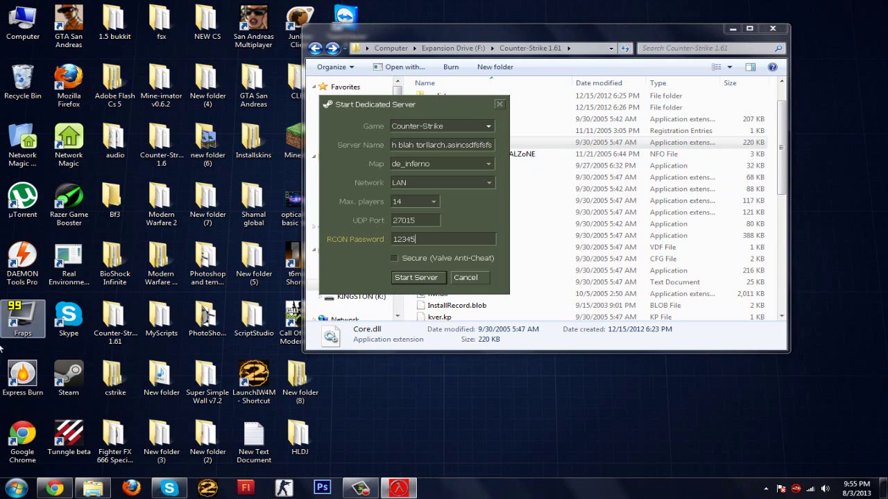
Find the Run dialog with the search "run" and use it to launch a command prompt with cmd.exe.
left_click(16, 489)
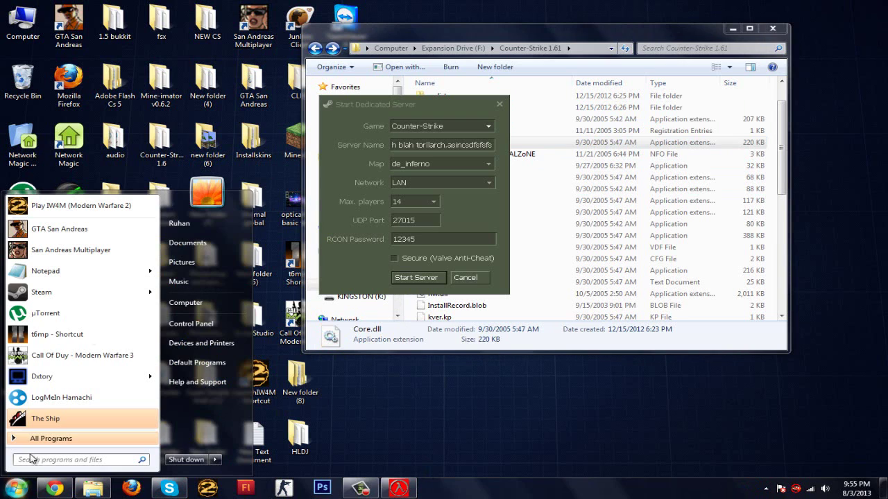
left_click(16, 489)
left_click(7, 495)
type("run")
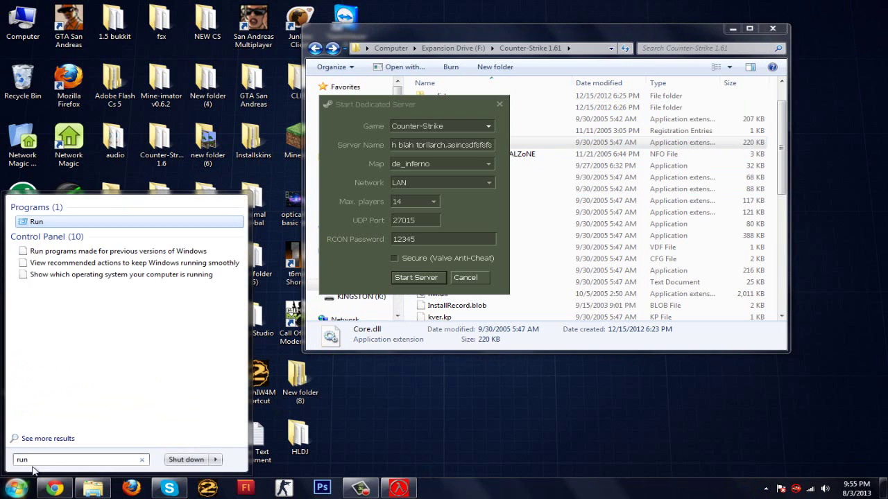
key("Return")
key("BackSpace")
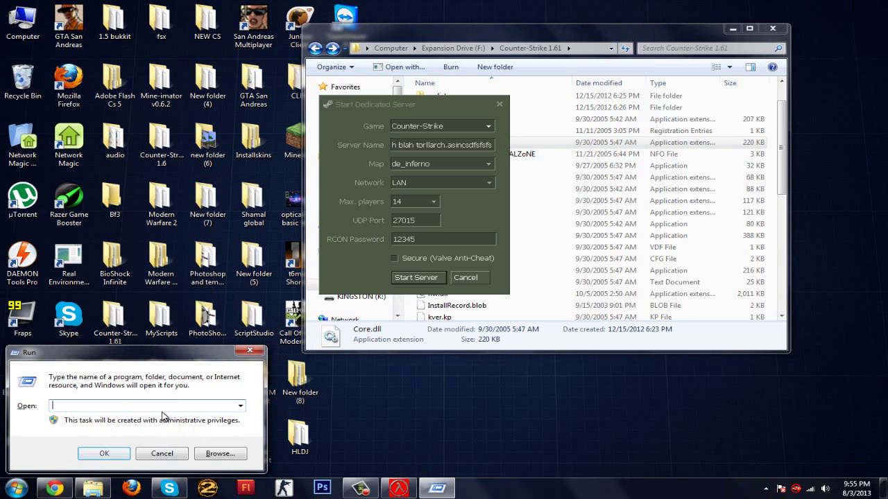
type("cmd.")
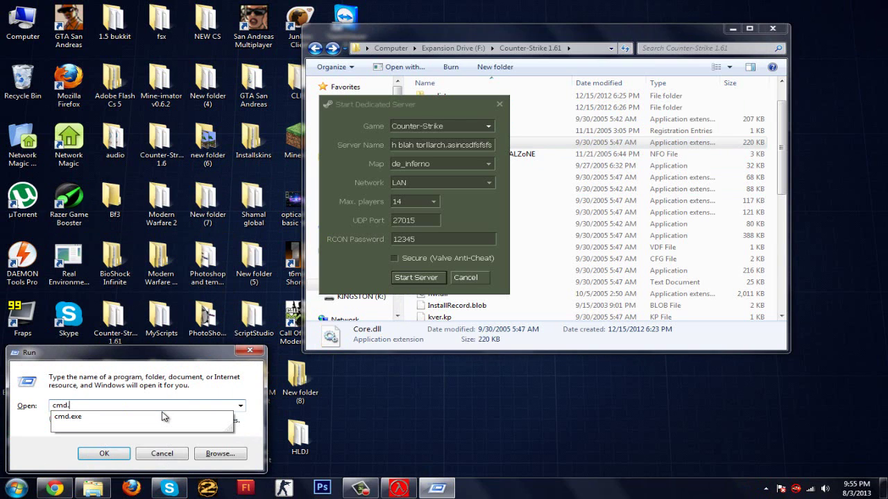
type("exe")
key("Return")
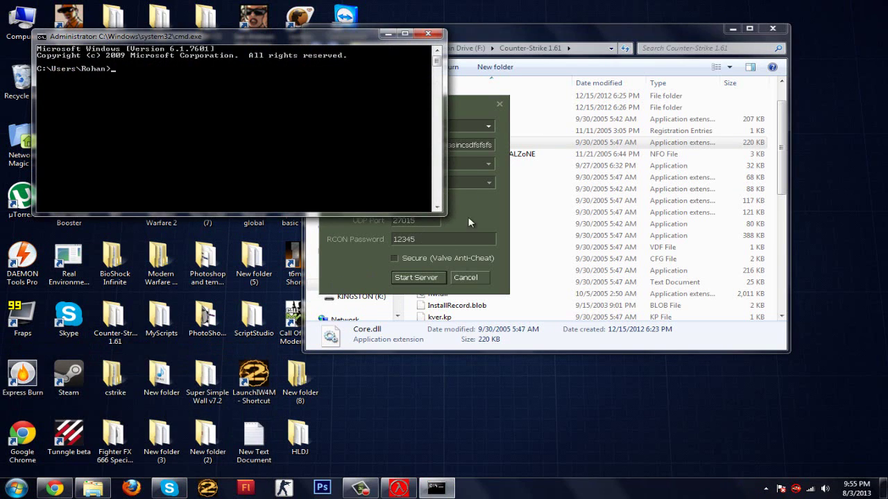
Return to the dedicated server settings and start the server.
left_click(448, 243)
left_click(424, 278)
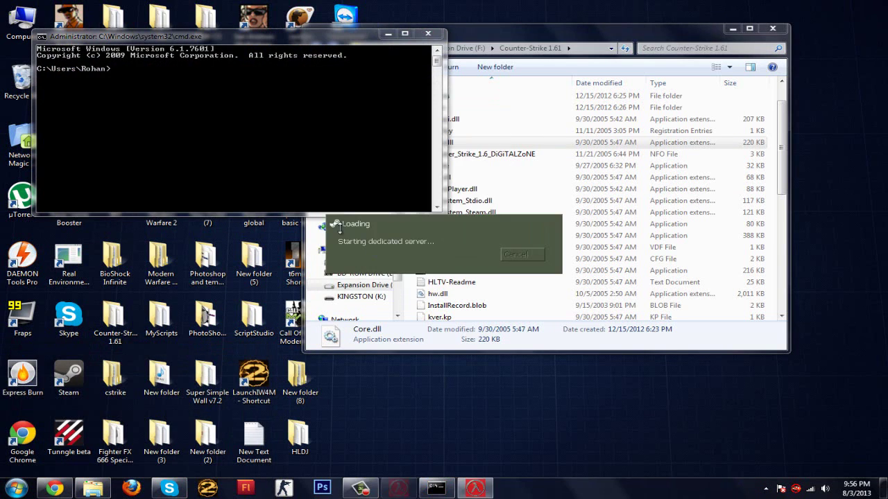
Run ipconfig in the command prompt and look through the listed network adapters.
left_click(181, 136)
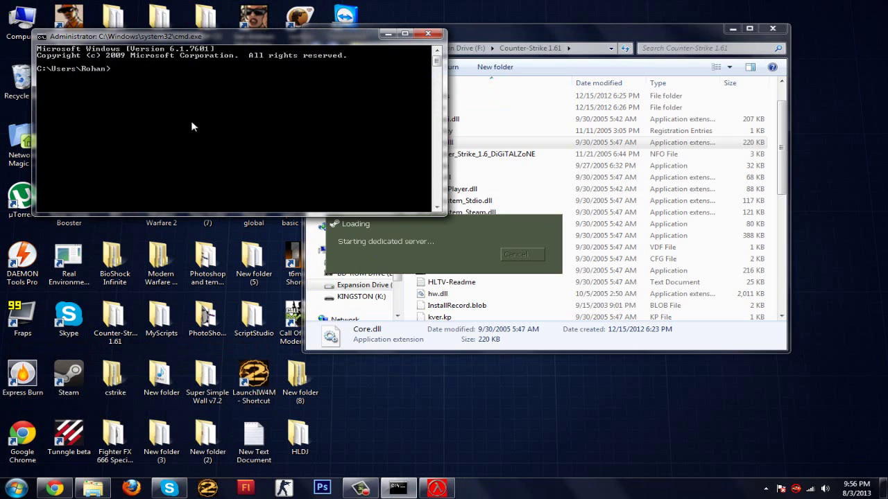
type("ipconfig")
key("Return")
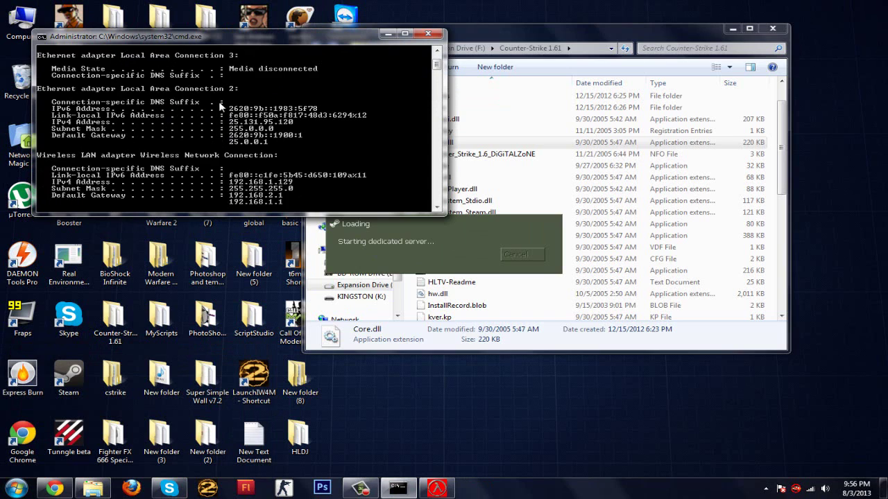
scroll(220, 106, "up", 3)
scroll(192, 115, "down", 5)
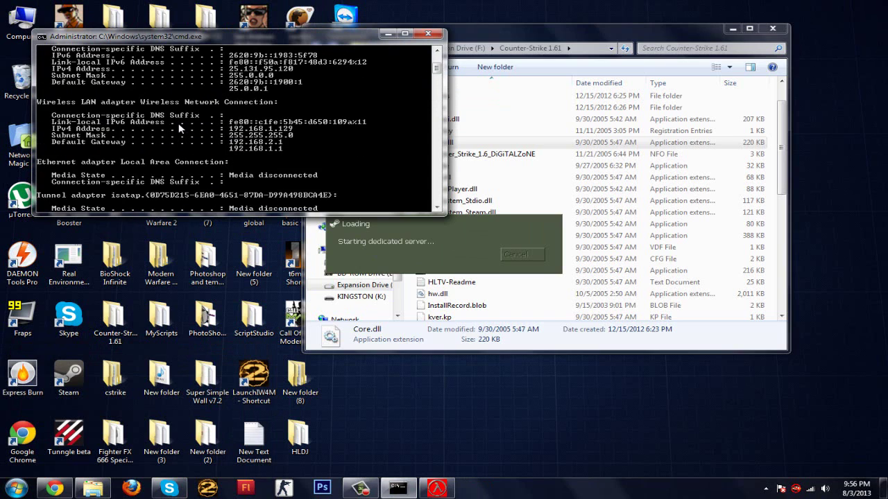
scroll(179, 128, "down", 2)
scroll(179, 128, "up", 1)
Go to Network and Internet in Control Panel and open the Network and Sharing Center's adapter settings.
key("super")
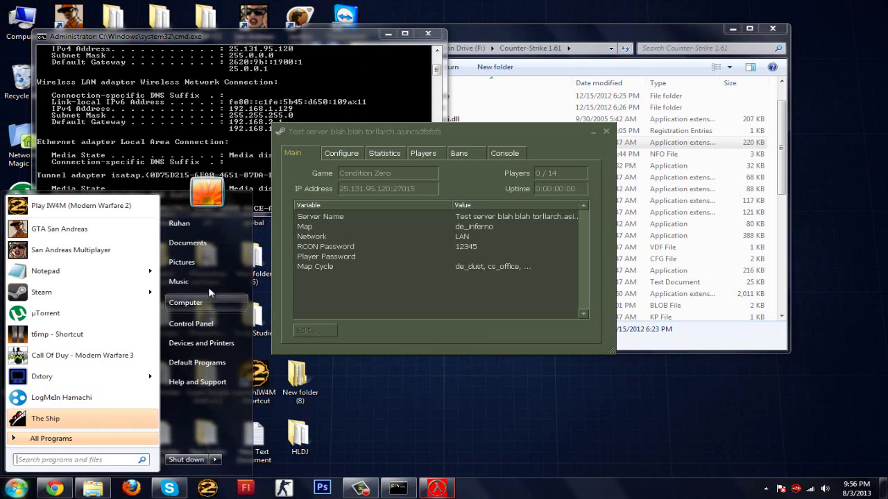
left_click(207, 331)
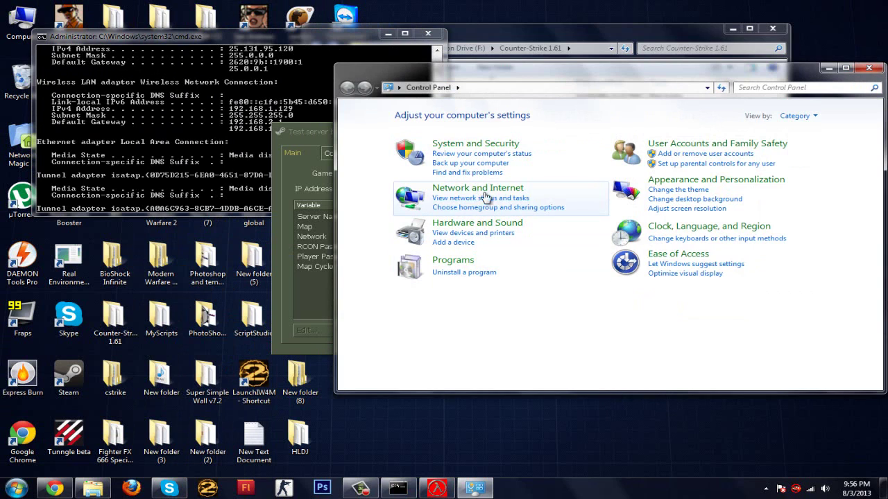
left_click(486, 191)
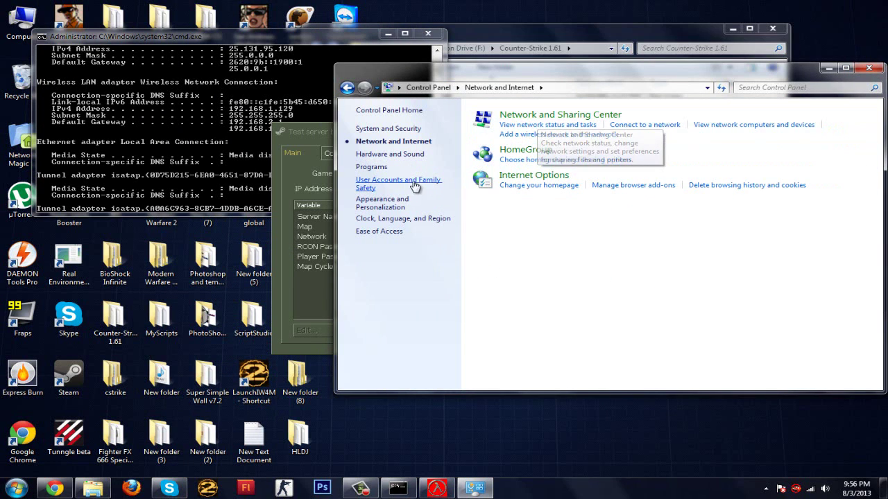
left_click(549, 119)
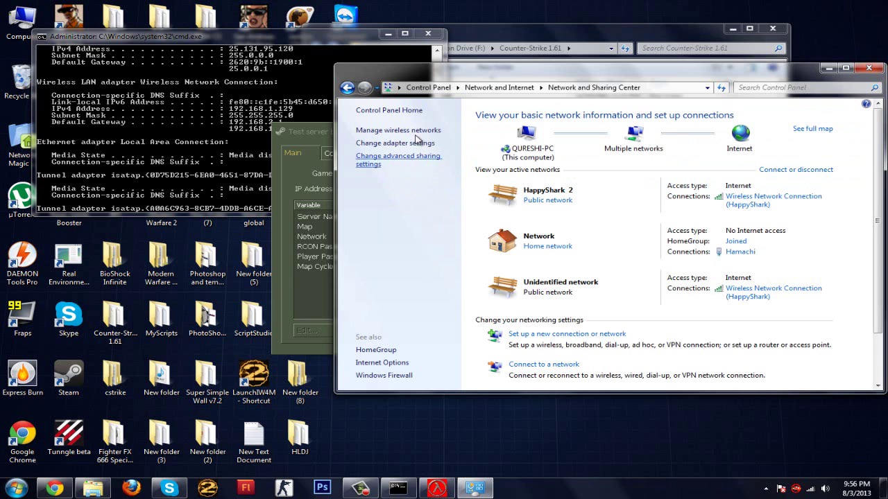
left_click(395, 143)
left_click_drag(432, 188, 416, 127)
left_click(693, 222)
Match the Wireless Network Connection adapter with its entry in the ipconfig output and read its IPv4 address and default gateway.
left_click(144, 105)
scroll(144, 104, "up", 6)
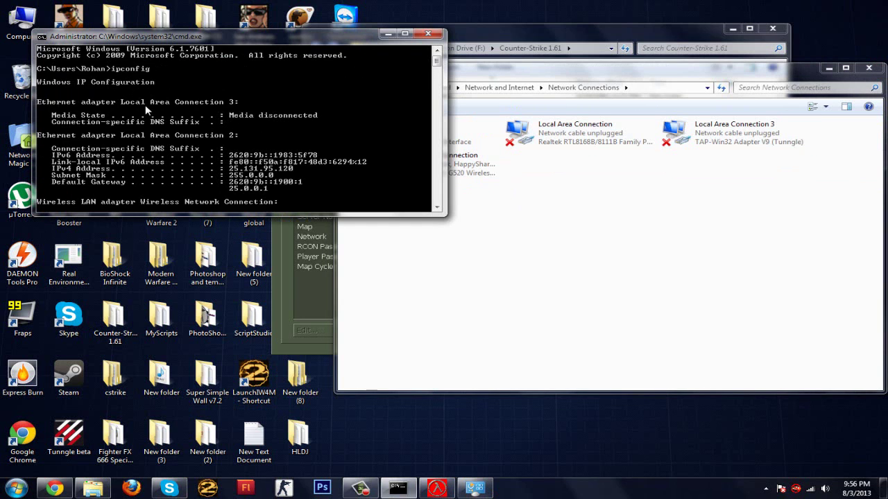
scroll(145, 105, "down", 3)
scroll(145, 105, "up", 2)
left_click(559, 228)
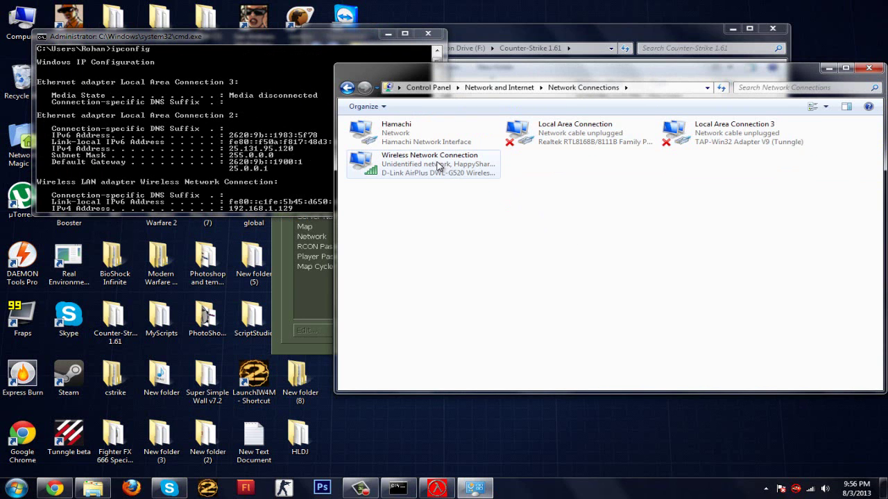
left_click(422, 179)
left_click(95, 131)
scroll(181, 150, "down", 1)
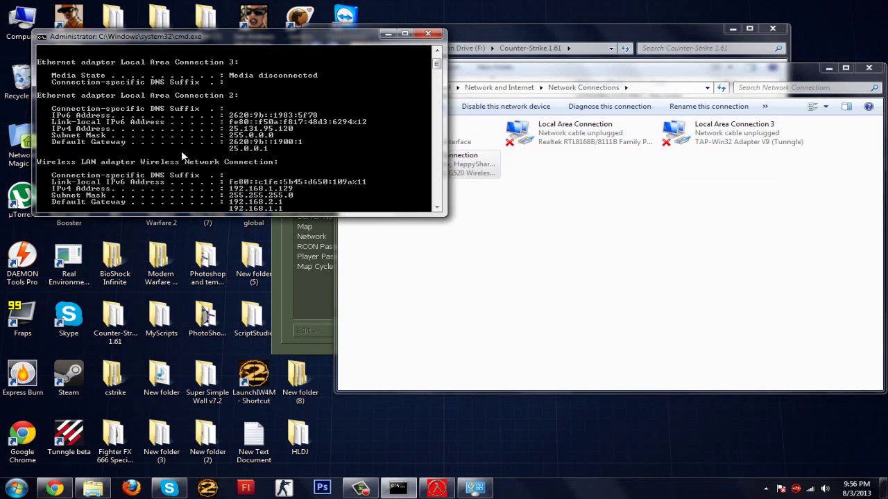
scroll(193, 166, "down", 1)
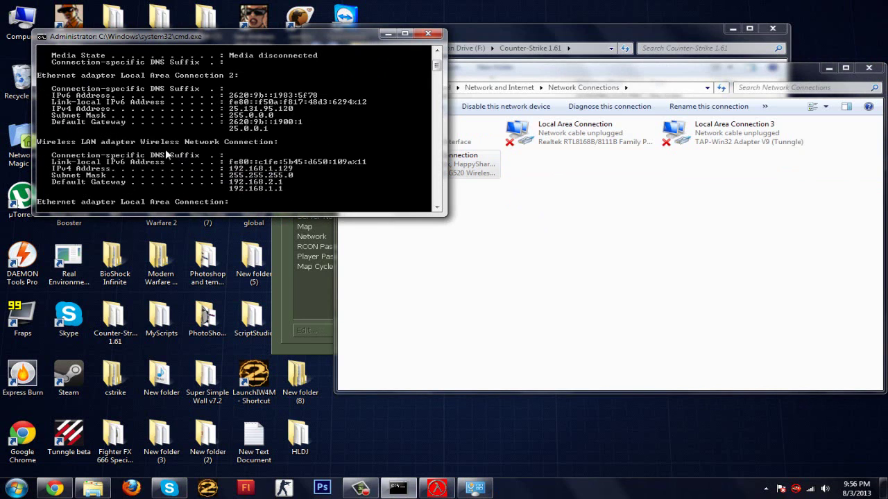
left_click(416, 166)
left_click(143, 161)
scroll(158, 176, "down", 1)
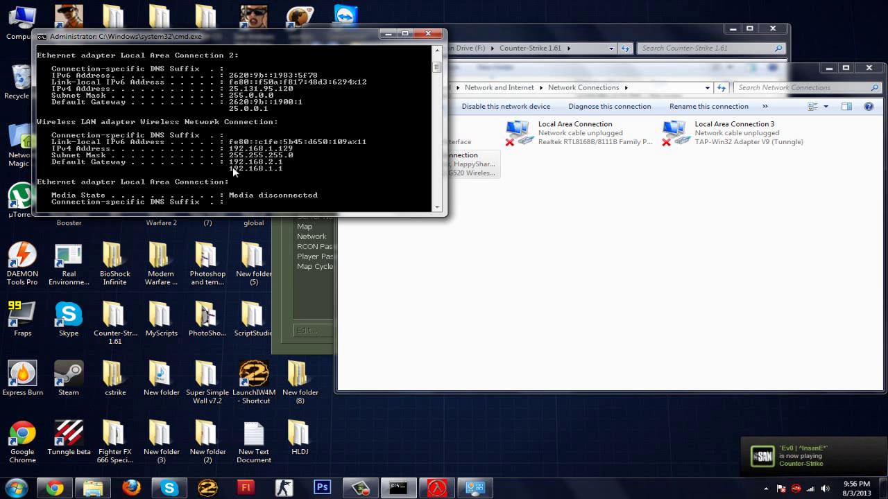
Switch to Chrome and open the router's login page at 192.168.1.1 in a new tab.
left_click(54, 489)
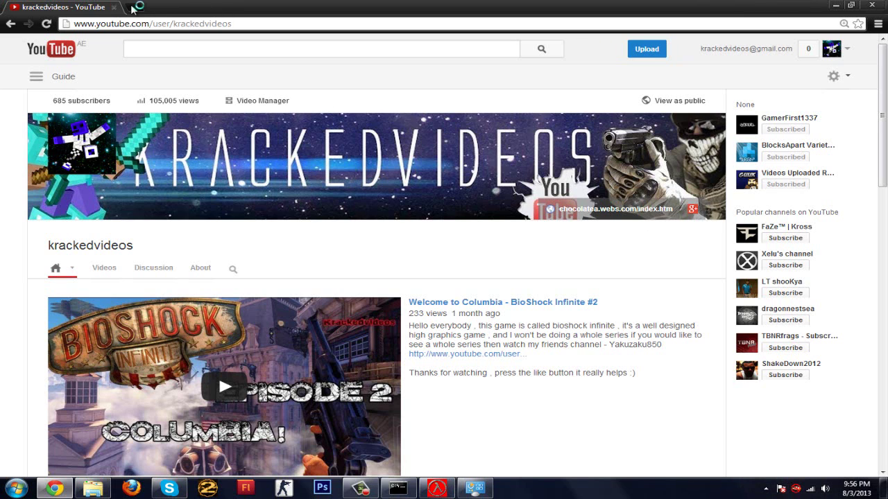
left_click(136, 7)
type("192")
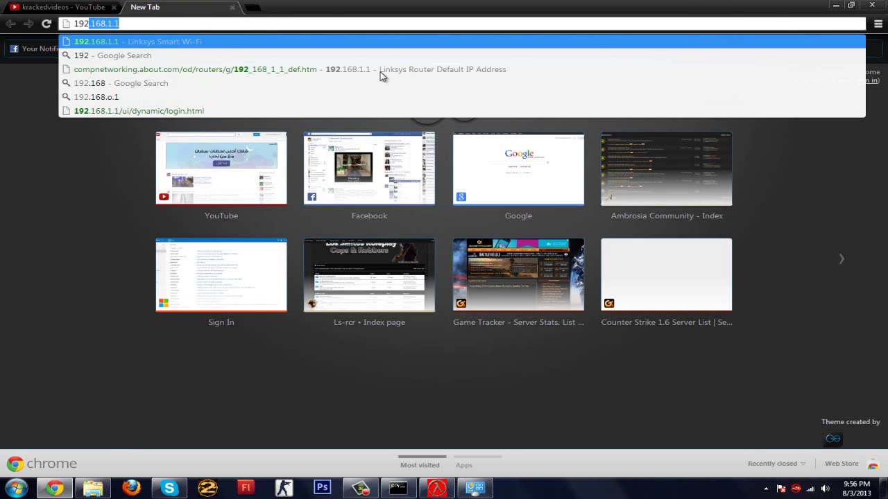
type(".168.1.1")
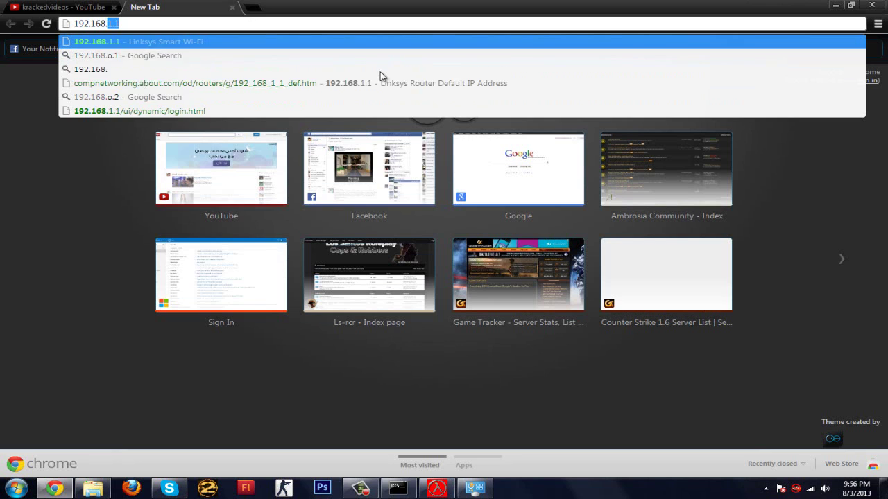
key("Return")
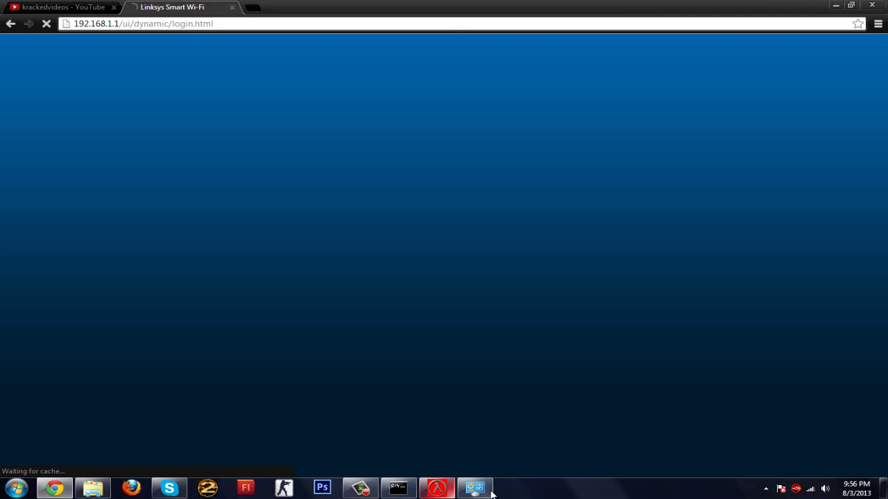
Bring back the ipconfig output and check the wireless adapter's default gateway against the router address.
left_click(487, 491)
left_click(476, 489)
left_click(389, 493)
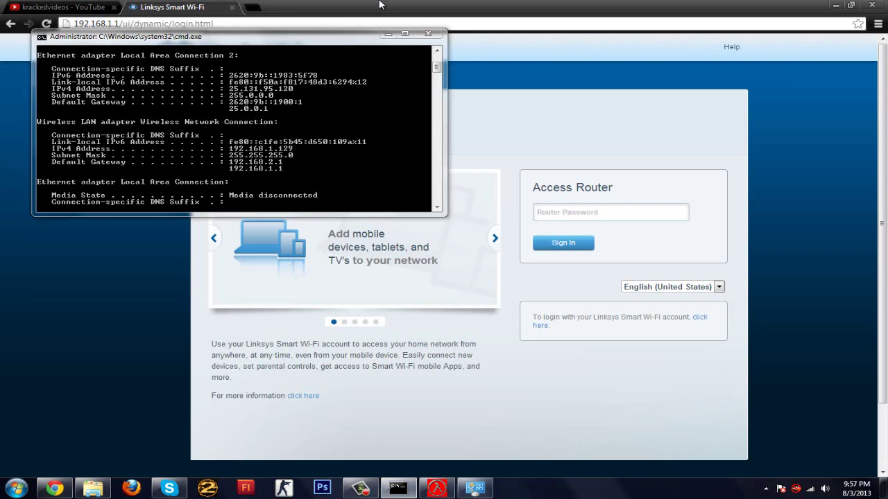
Return to the router's login page, enter the router password and sign in.
left_click(296, 238)
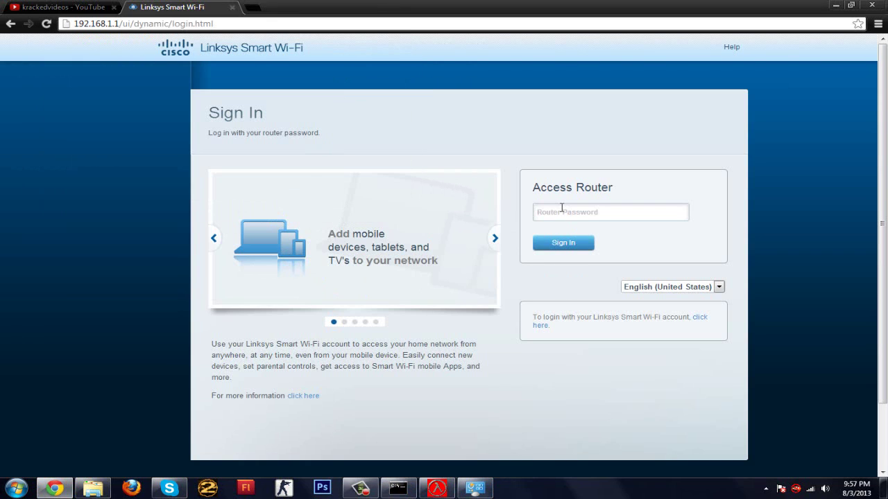
left_click(562, 209)
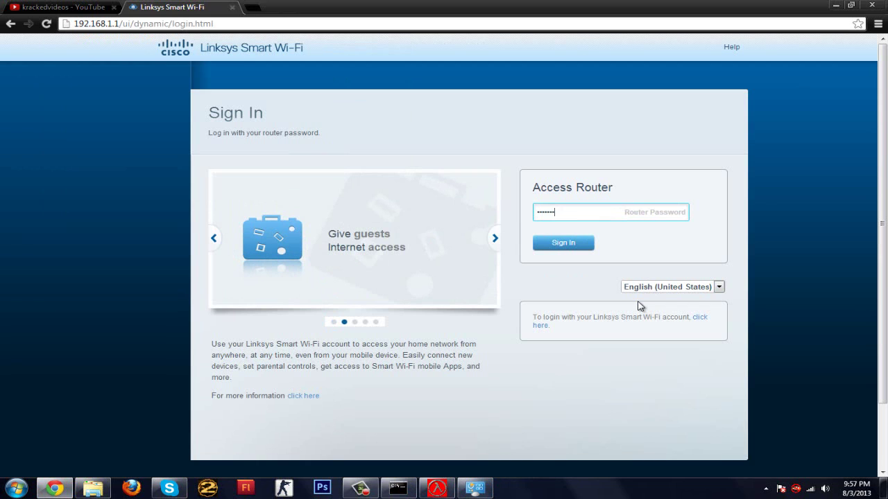
key("Return")
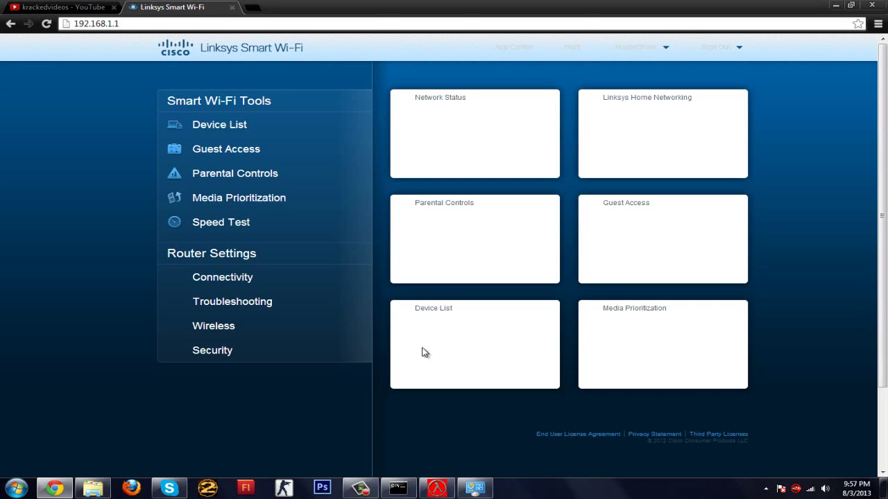
Open the Single Port Forwarding list under Apps and Gaming in the router's Security settings.
left_click(226, 351)
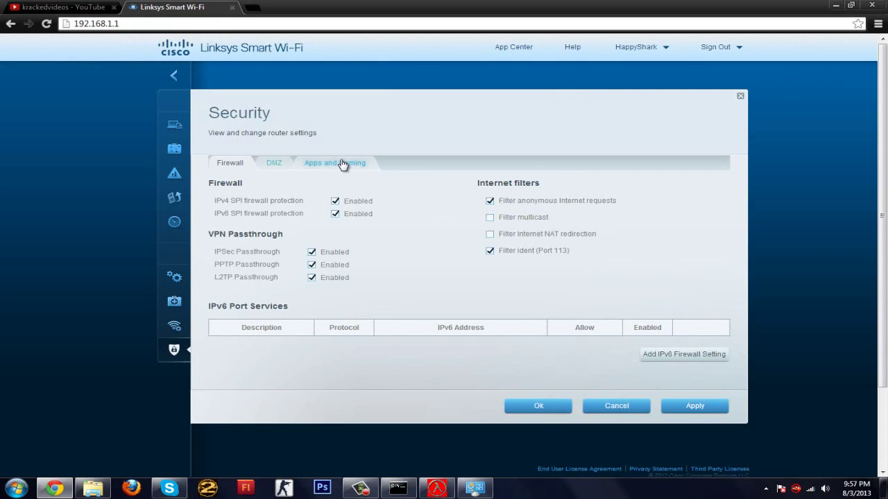
left_click(336, 163)
left_click(288, 190)
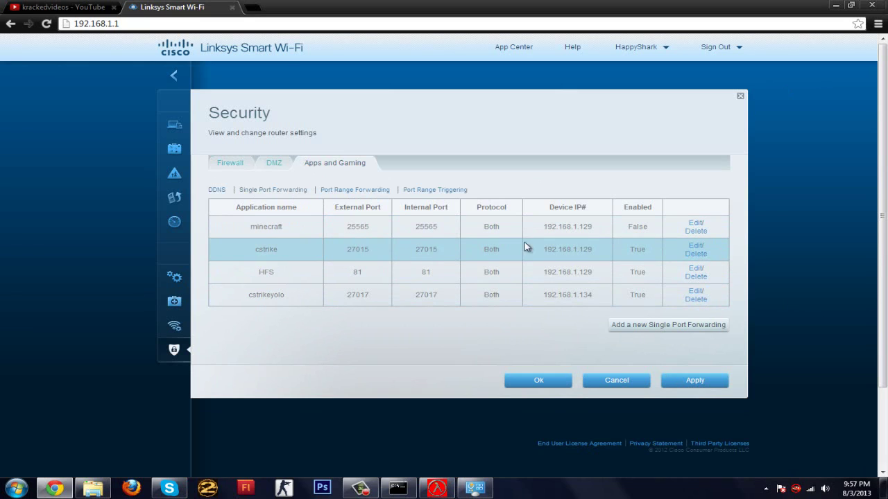
Edit the cstrike forwarding entry, checking its port against the running server's 27015 and selecting Both as the protocol.
left_click(699, 247)
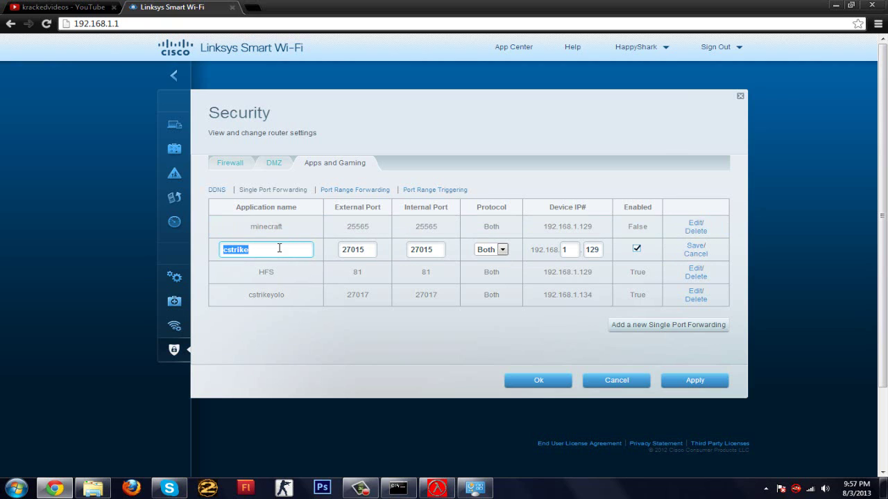
left_click(362, 249)
left_click(436, 488)
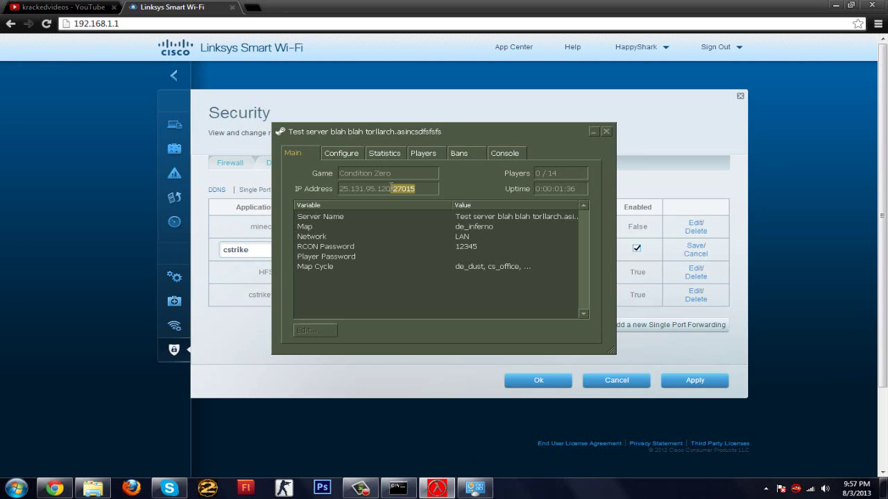
double_click(416, 188)
left_click(358, 398)
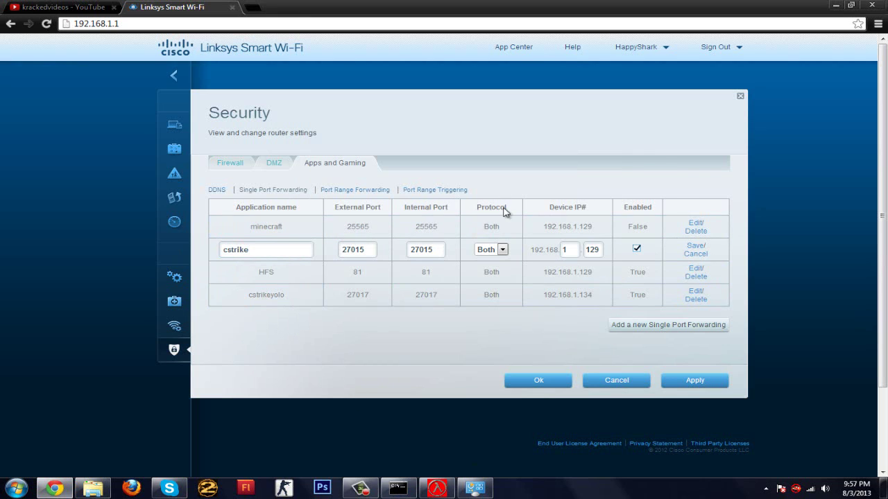
left_click(502, 249)
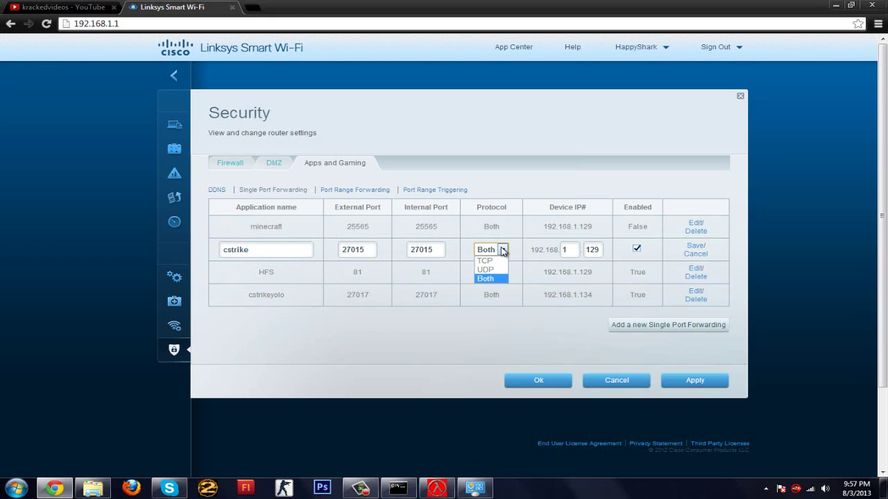
left_click(485, 279)
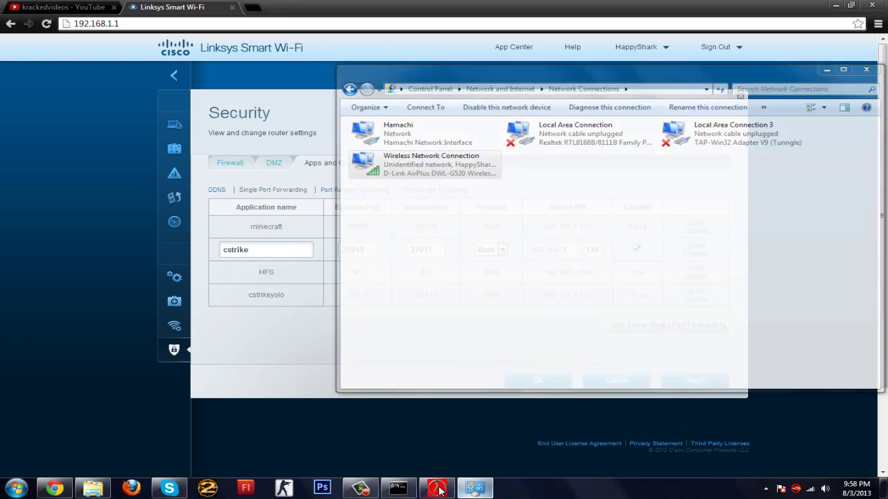
Compare the cstrike entry's device IP with the wireless adapter's IPv4 address in the ipconfig output and cancel the router's security settings.
left_click(400, 491)
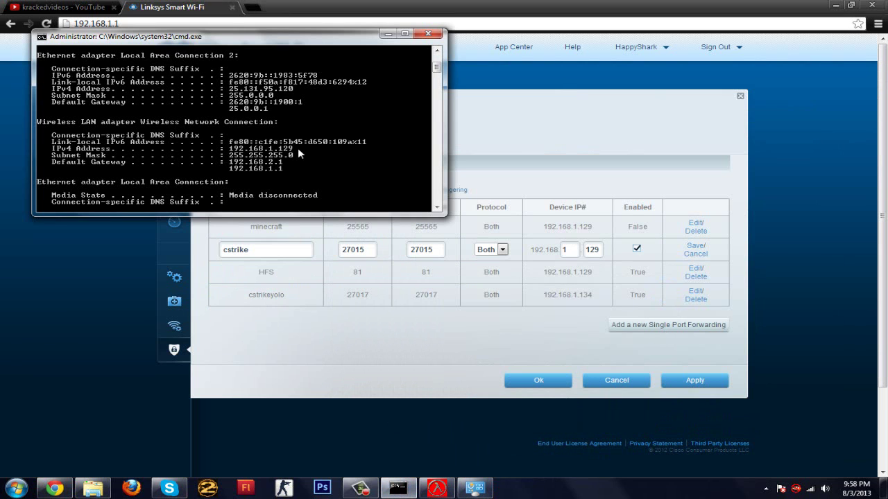
scroll(297, 147, "down", 2)
scroll(294, 152, "up", 3)
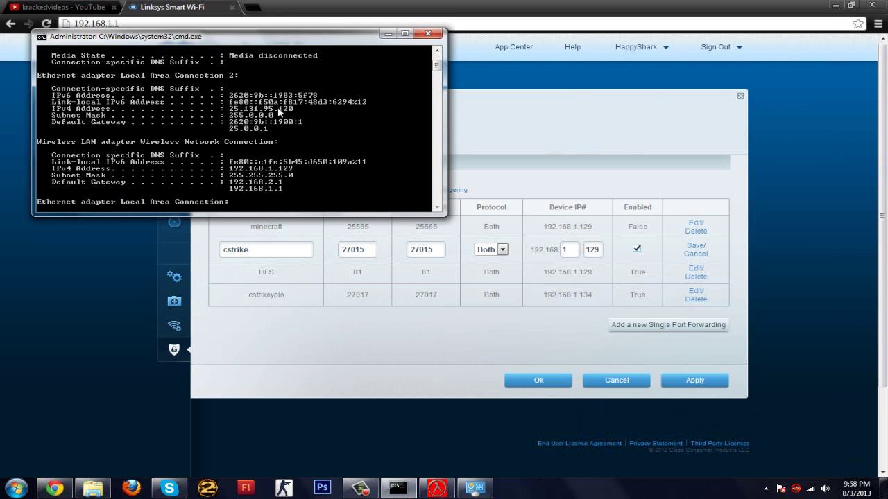
scroll(281, 118, "down", 2)
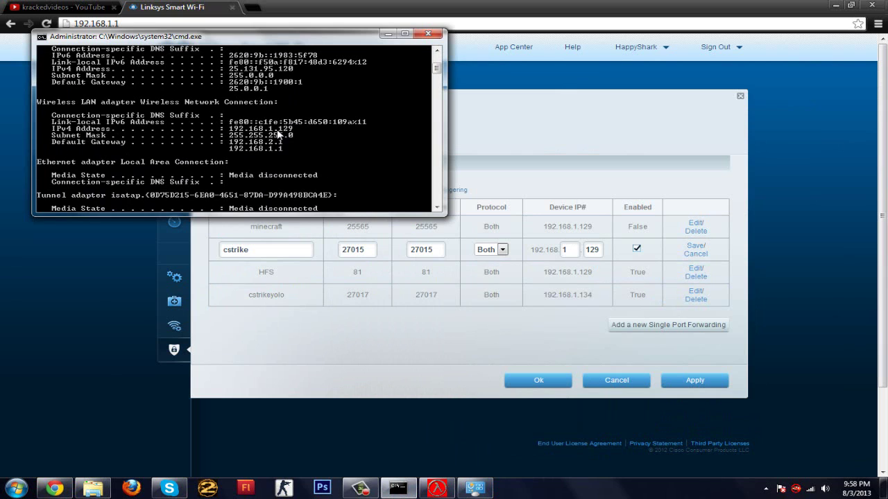
left_click(604, 249)
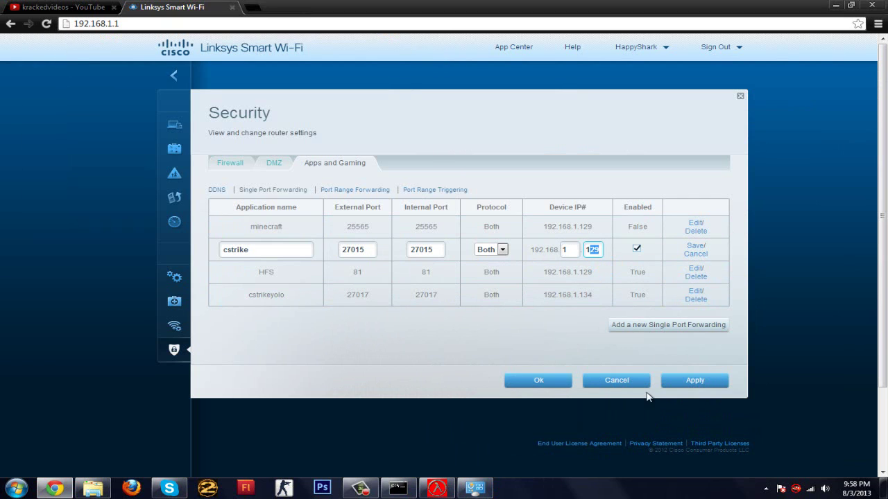
left_click(614, 385)
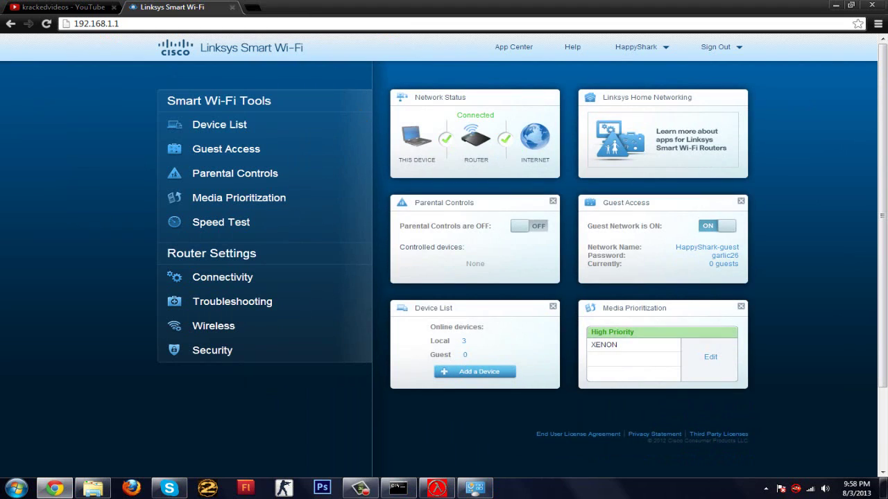
Bring up the dedicated server window and look through its console, main information and configuration variables.
left_click(436, 489)
left_click(493, 155)
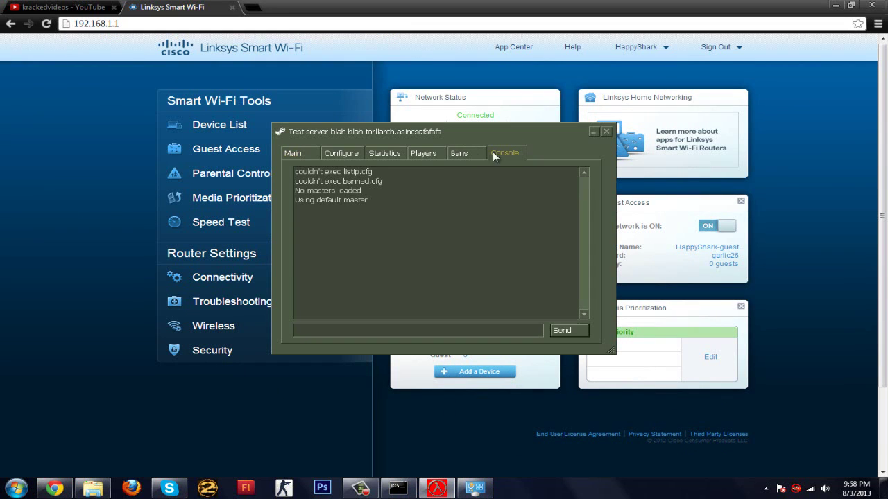
left_click(305, 153)
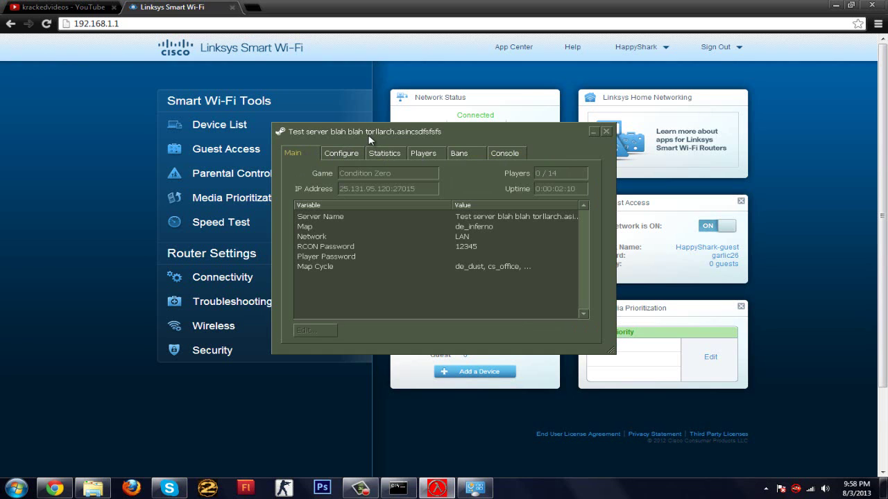
left_click(347, 153)
Switch to Chrome and open gametracker.com in a new tab.
left_click(257, 7)
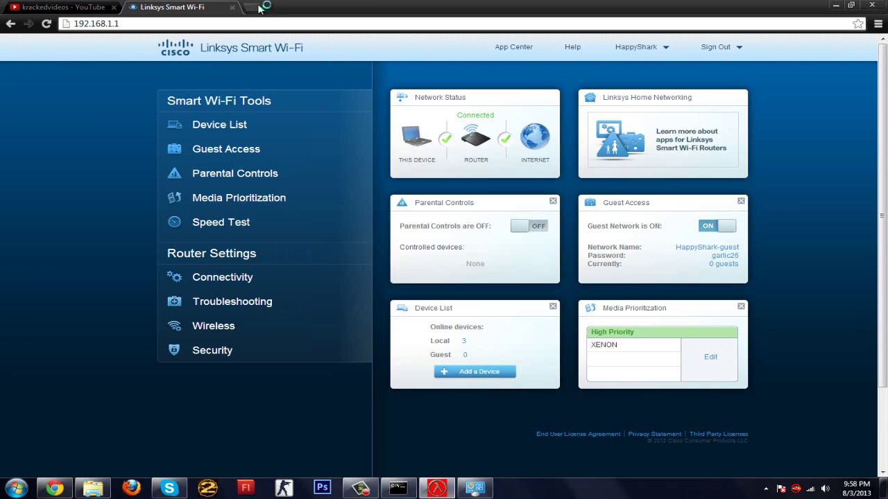
type("gametr")
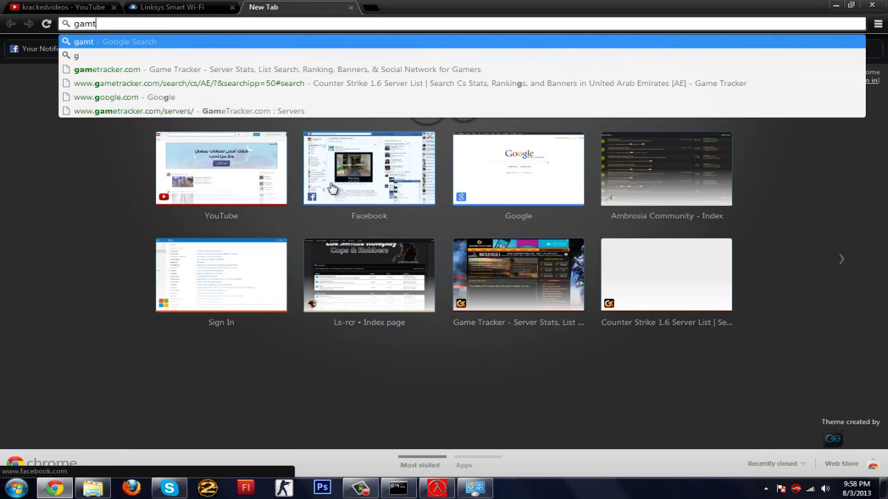
key("BackSpace")
key("BackSpace")
key("BackSpace")
key("BackSpace")
key("BackSpace")
key("BackSpace")
type("gametracker.com")
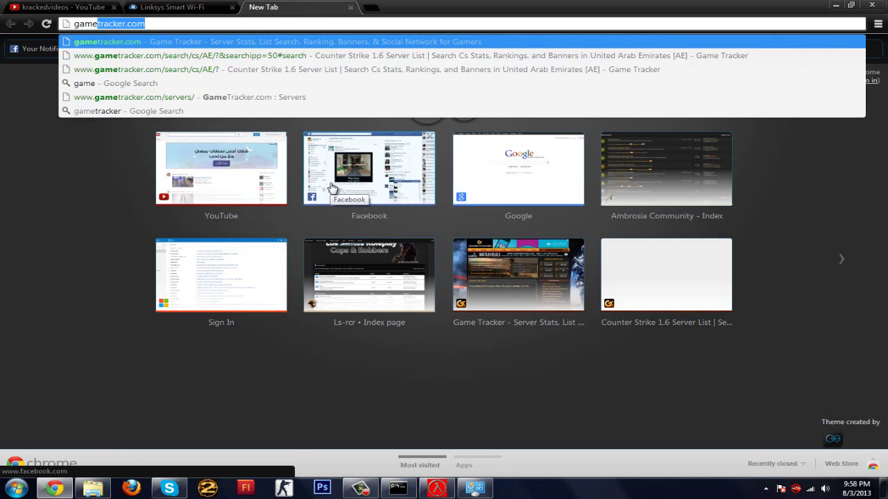
key("Return")
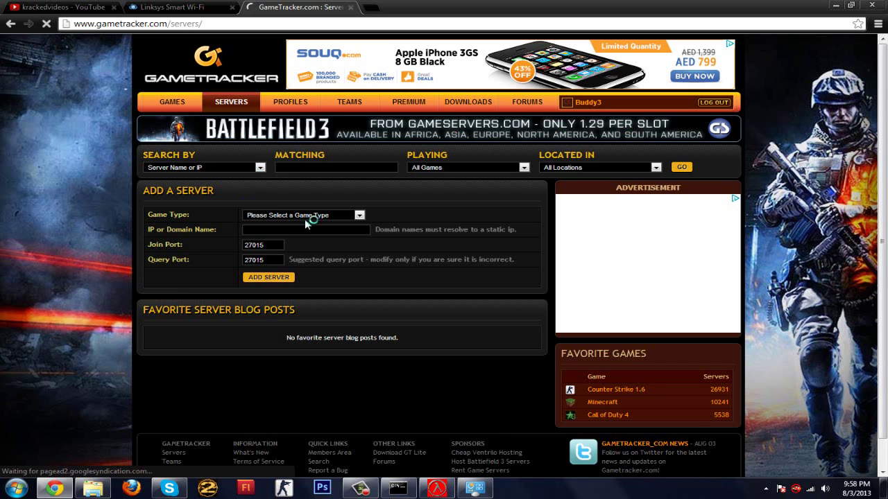
Choose Counter Strike 1.6 as the game type in GameTracker's form for adding a server.
left_click(308, 216)
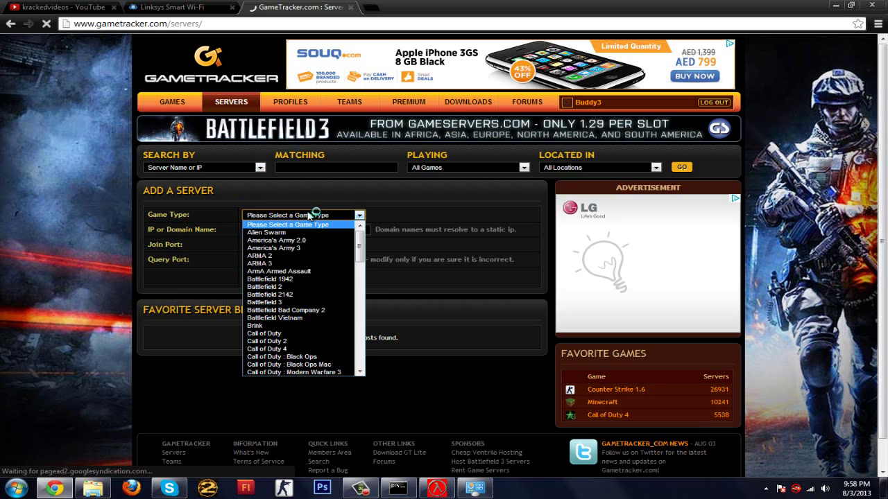
scroll(308, 299, "down", 2)
scroll(318, 308, "down", 2)
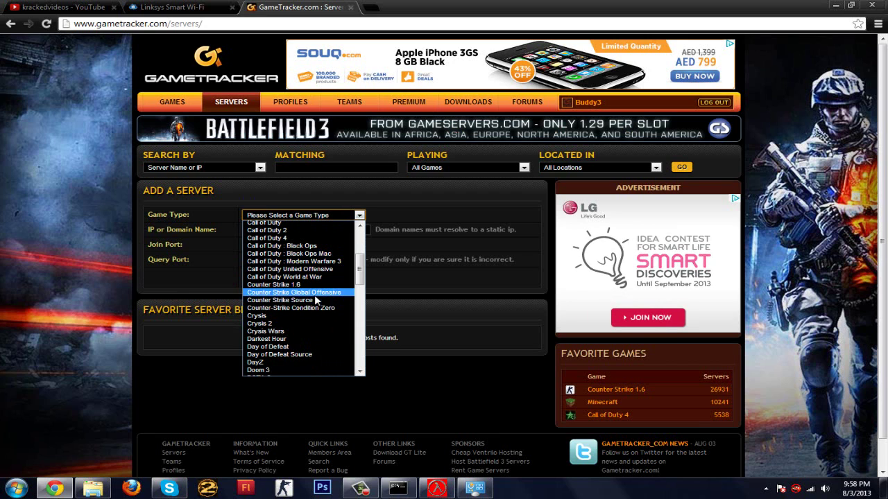
left_click(299, 285)
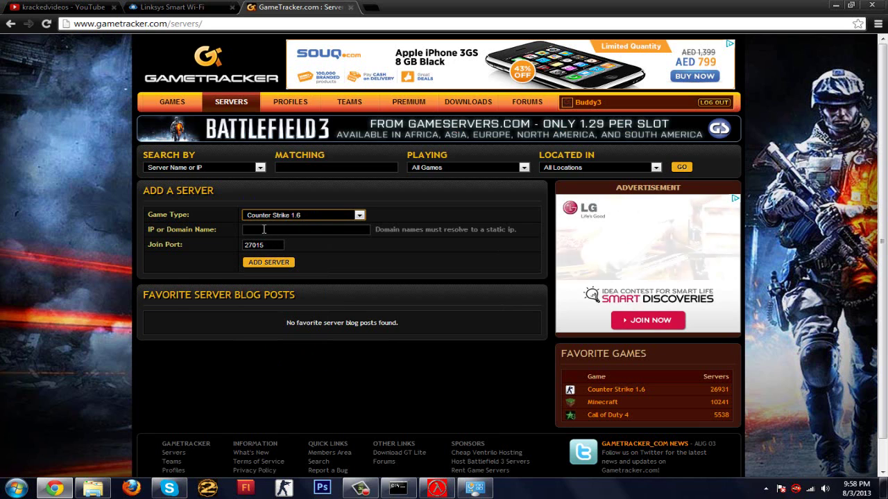
Look up the public IP address on ipchicken.com in a new tab and enter it as the GameTracker server's IP.
left_click(263, 228)
left_click(371, 8)
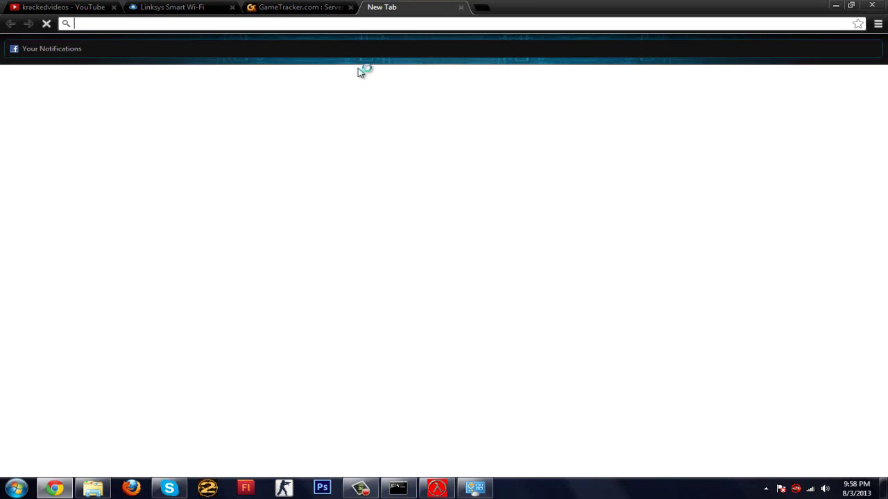
type("ipch")
key("Return")
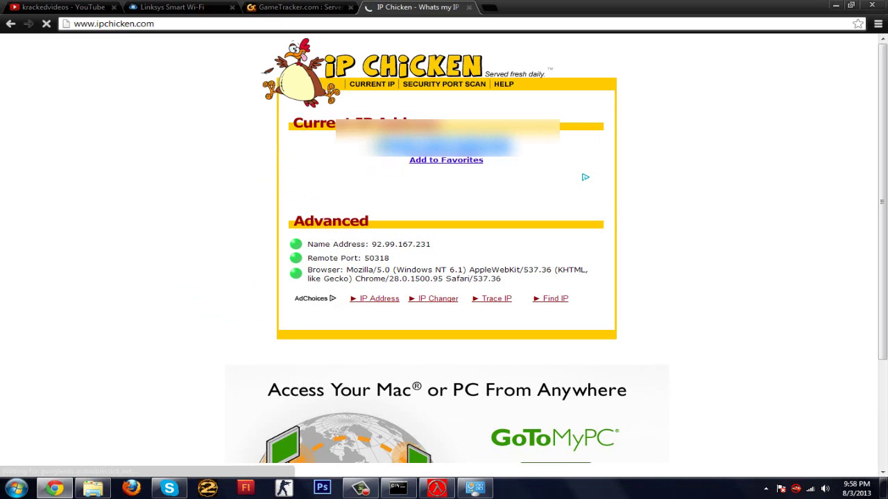
left_click(298, 7)
type("92.99.167.231")
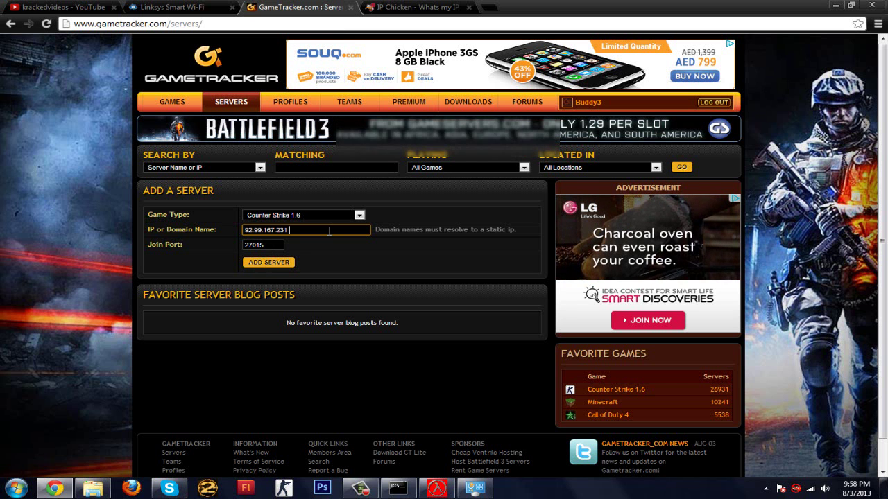
Check the game type and join port 27015 against the running server and submit the server to GameTracker.
left_click(424, 491)
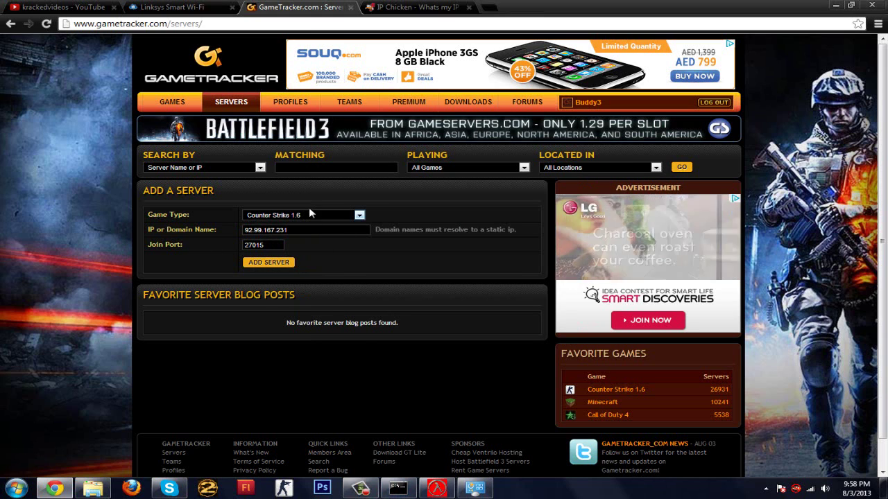
left_click(312, 216)
left_click(312, 216)
double_click(256, 245)
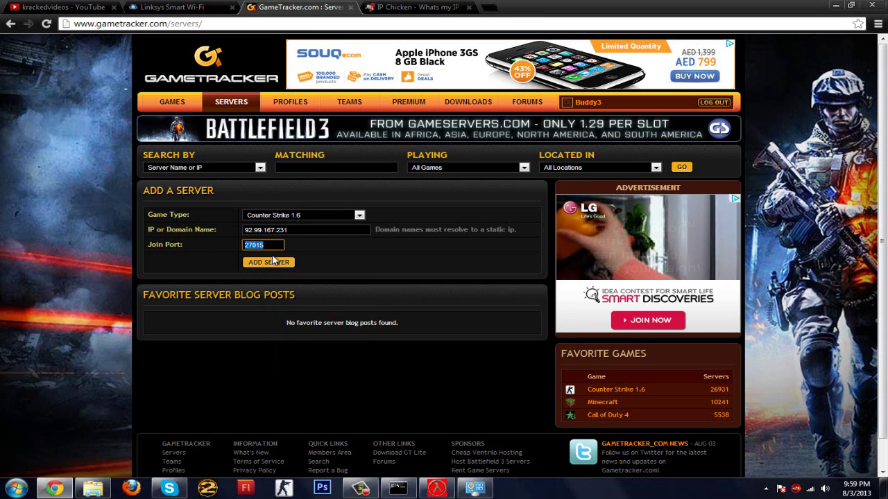
left_click(437, 489)
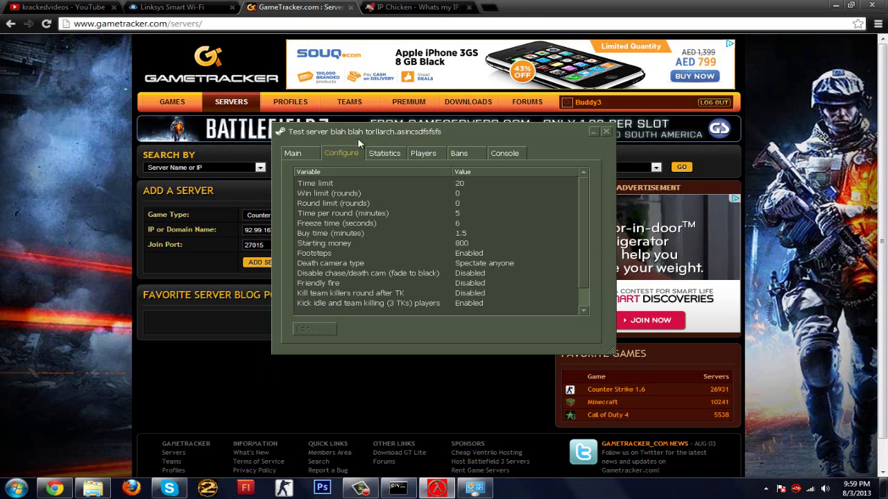
left_click(253, 277)
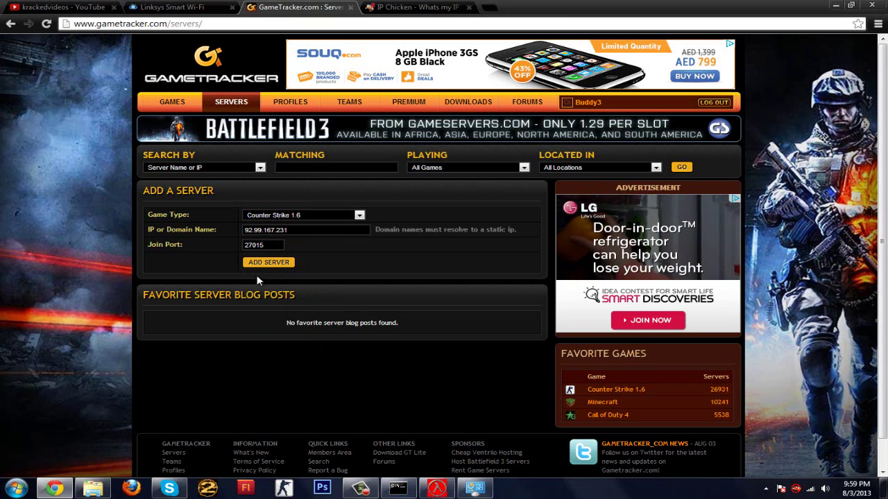
left_click(285, 263)
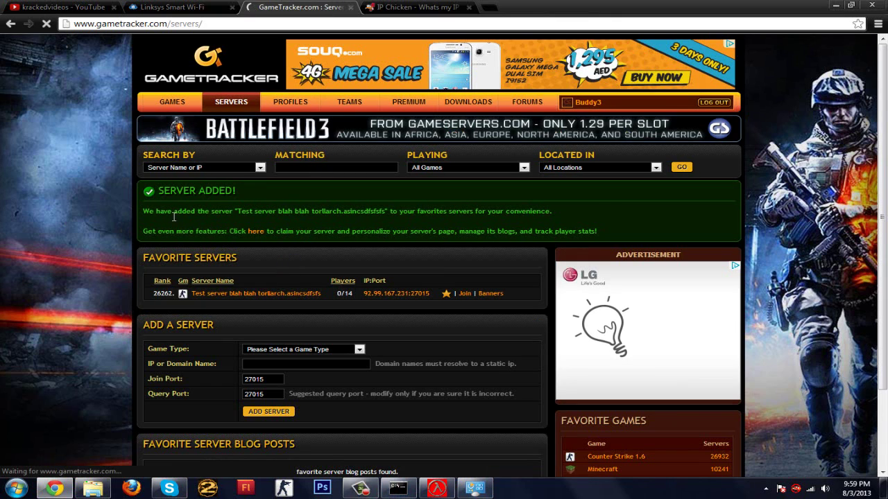
Read the notice about the submitted server and open the test server's details page from the favorite servers.
left_click_drag(149, 211, 531, 213)
left_click(429, 216)
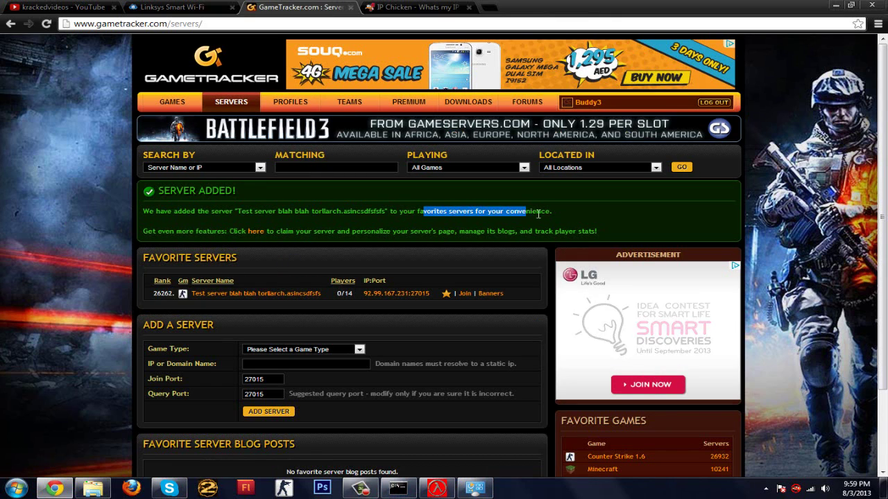
left_click(228, 224)
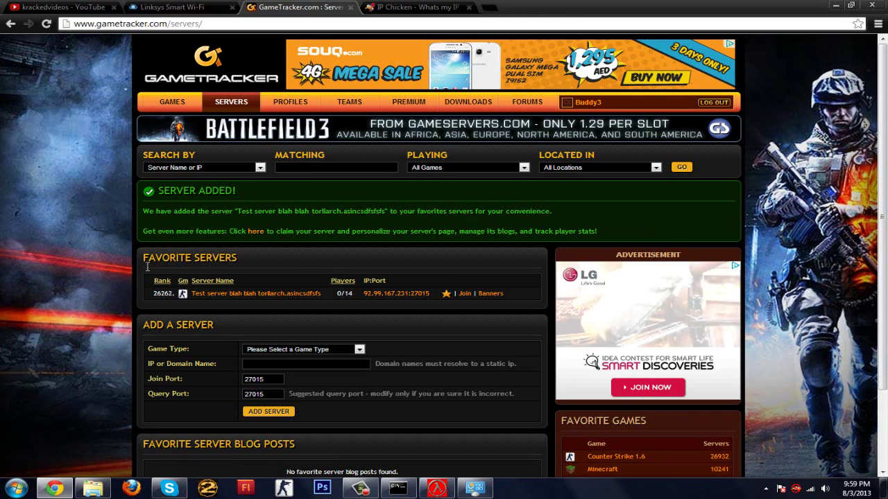
left_click_drag(147, 231, 152, 231)
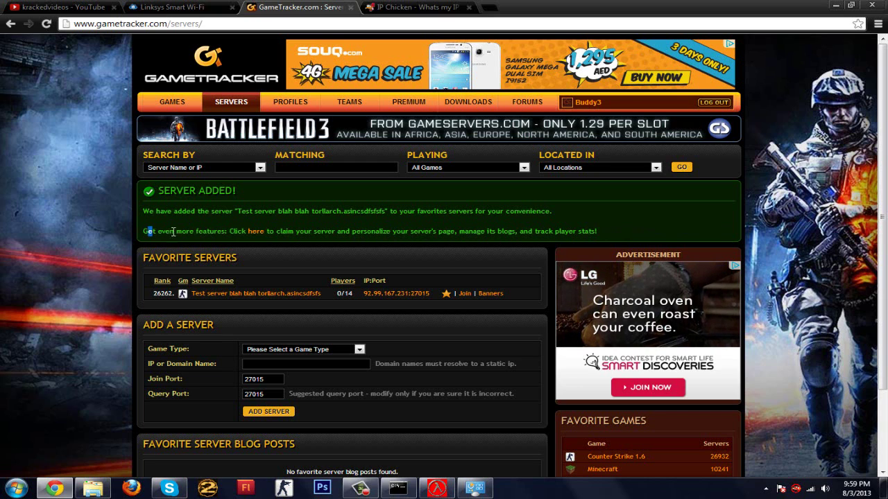
left_click_drag(176, 231, 283, 231)
scroll(181, 283, "down", 3)
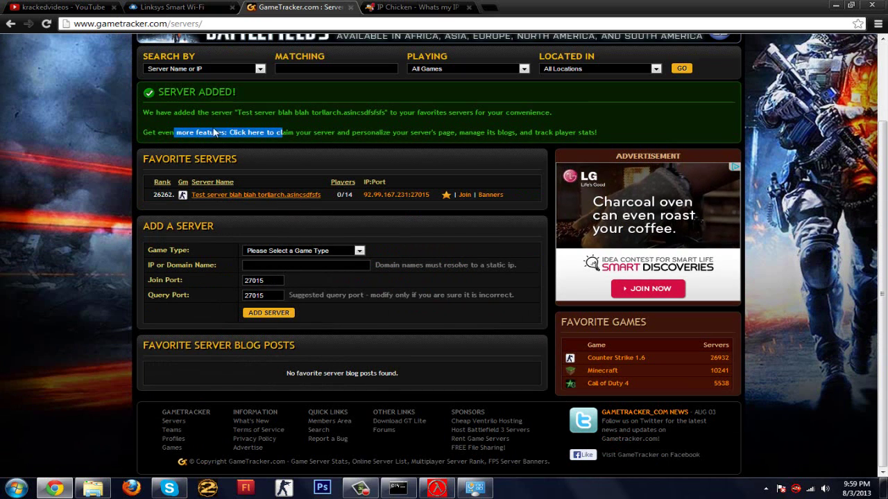
left_click_drag(158, 93, 276, 97)
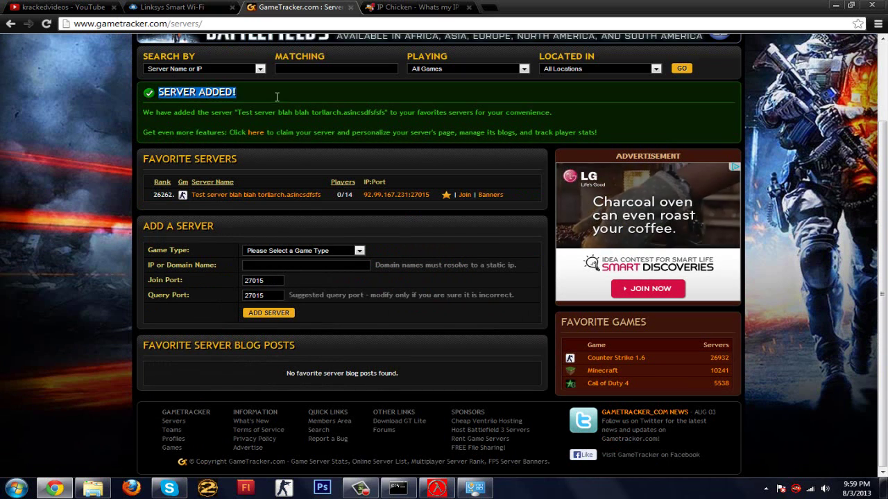
left_click(233, 197)
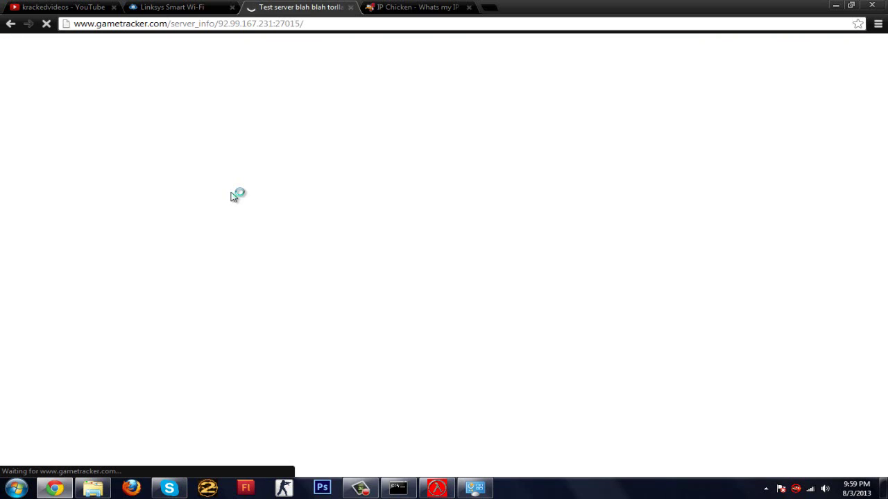